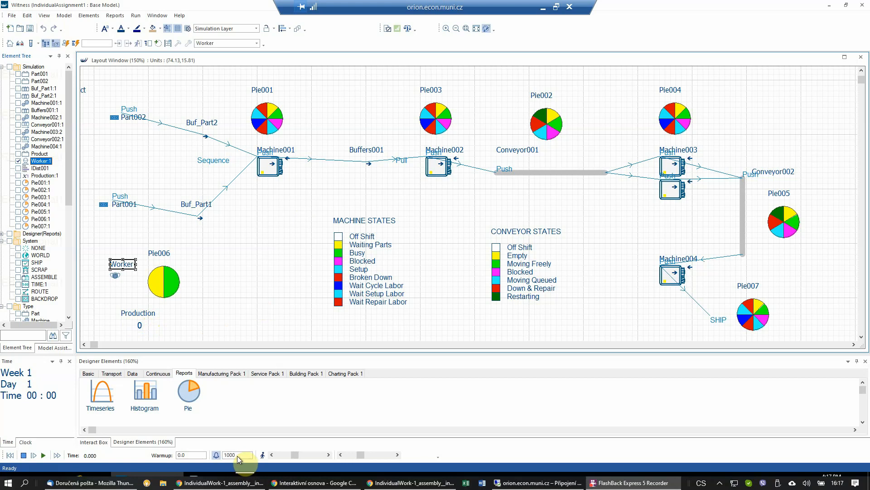
- Run the model in batch mode to time 1000 and review the labor statistics with rows and columns swapped
{"action": "left_click", "coordinate": [57, 456]}
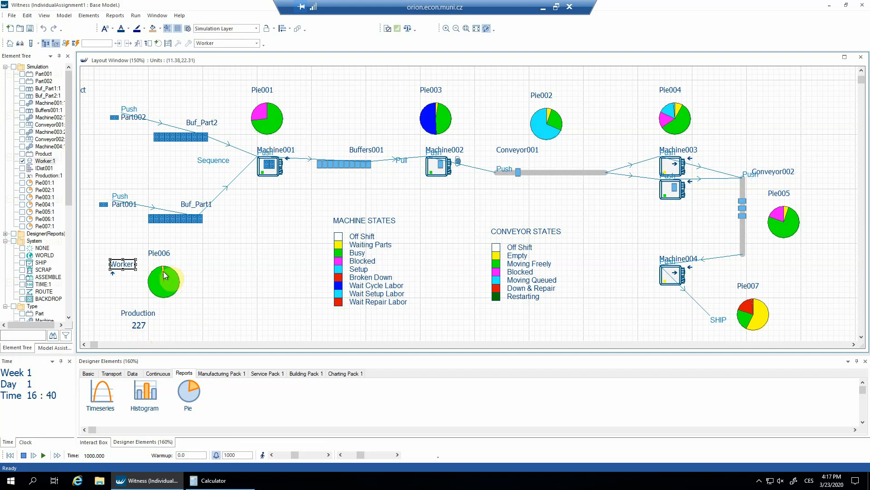
{"action": "left_click_drag", "start_coordinate": [71, 184], "coordinate": [73, 301]}
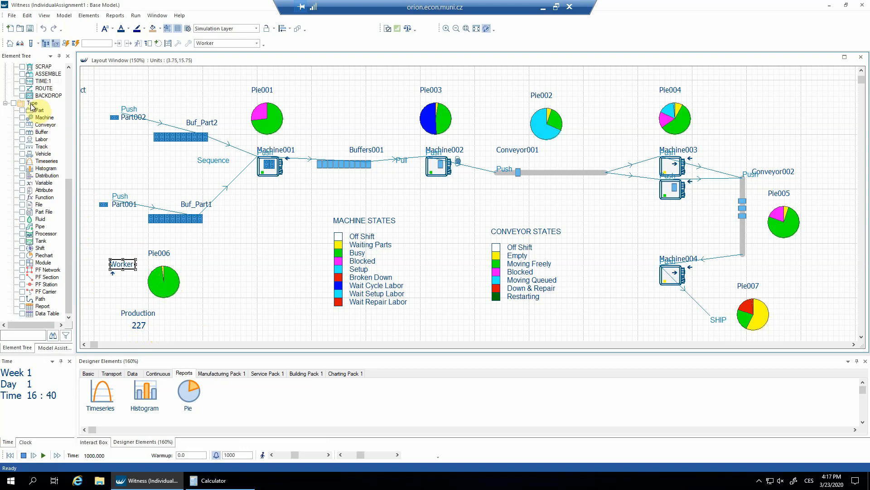
{"action": "right_click", "coordinate": [42, 141]}
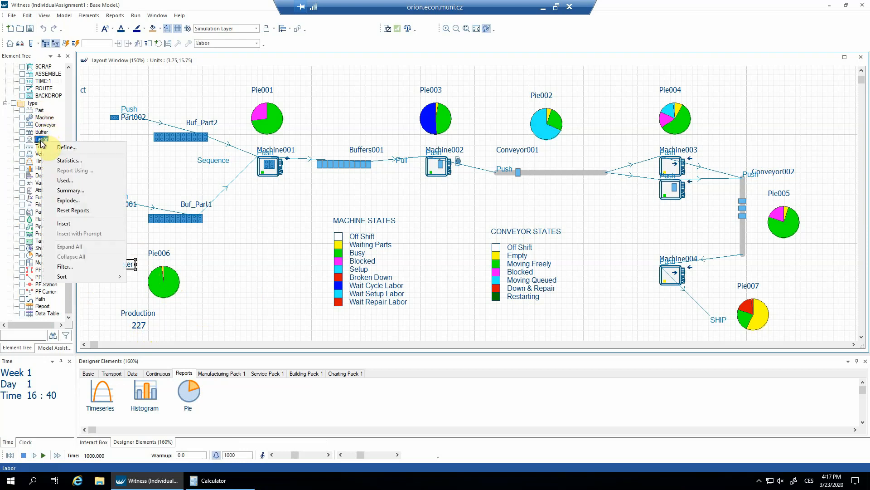
{"action": "left_click", "coordinate": [70, 161]}
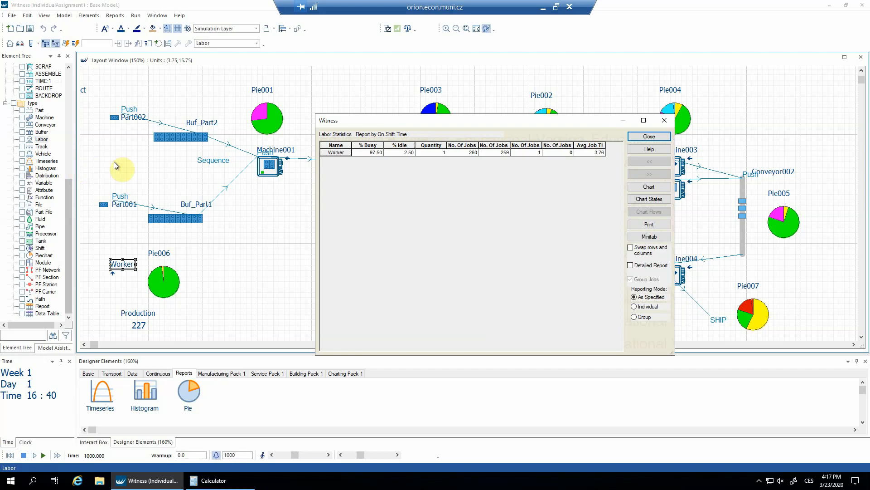
{"action": "left_click", "coordinate": [630, 247]}
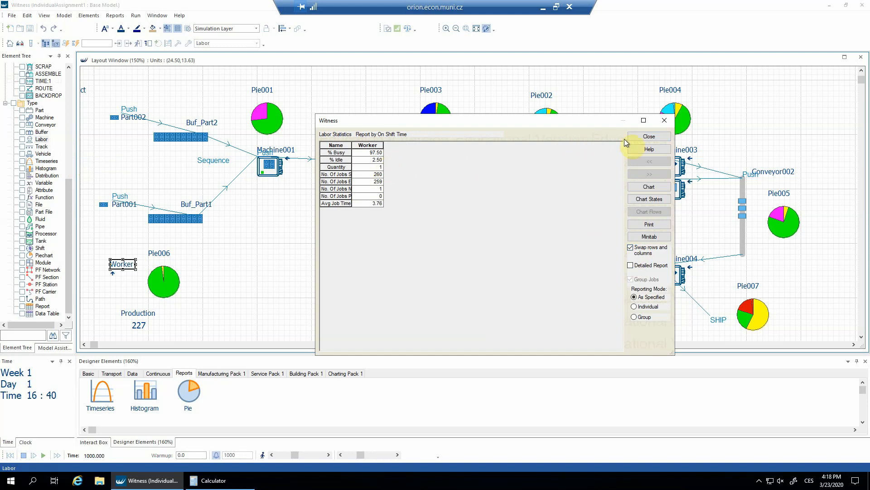
{"action": "left_click", "coordinate": [639, 136]}
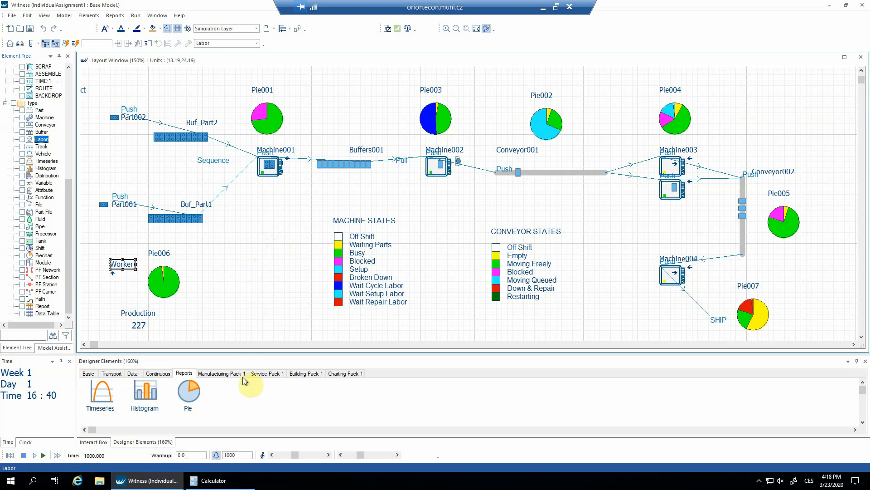
{"action": "left_click", "coordinate": [193, 454]}
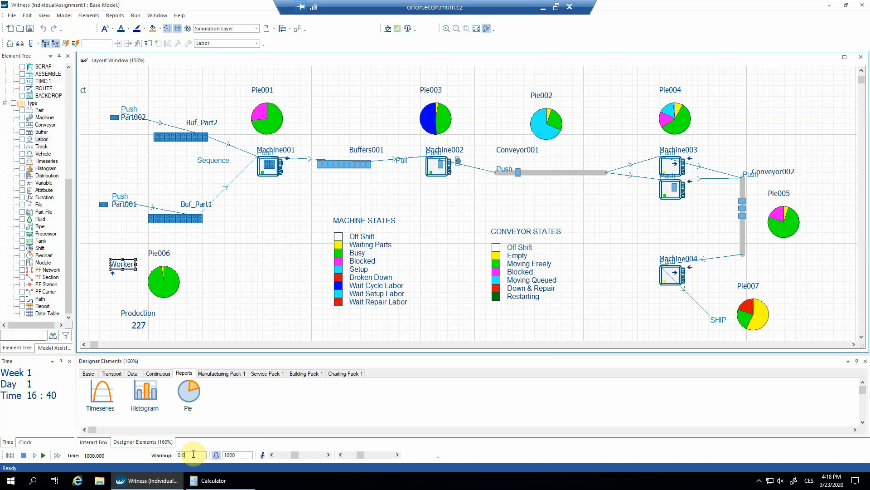
{"action": "left_click_drag", "start_coordinate": [194, 454], "coordinate": [175, 453]}
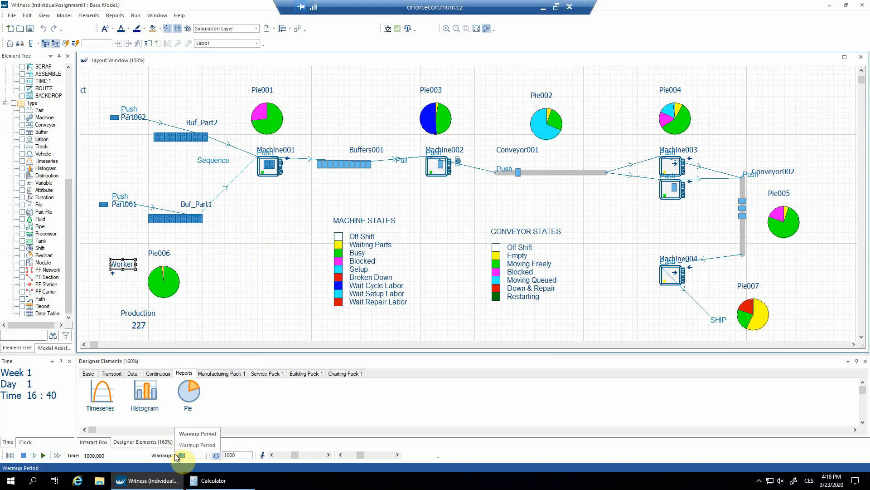
{"action": "type", "text": "50"}
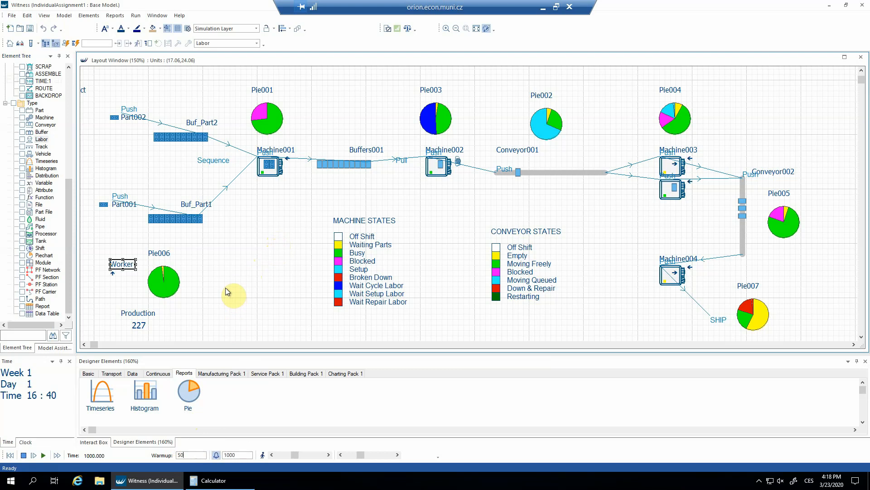
{"action": "double_click", "coordinate": [190, 455]}
- Set the run's stop time to 50, reset the model, and run it in batch mode
{"action": "left_click_drag", "start_coordinate": [236, 457], "coordinate": [223, 452]}
{"action": "type", "text": "50"}
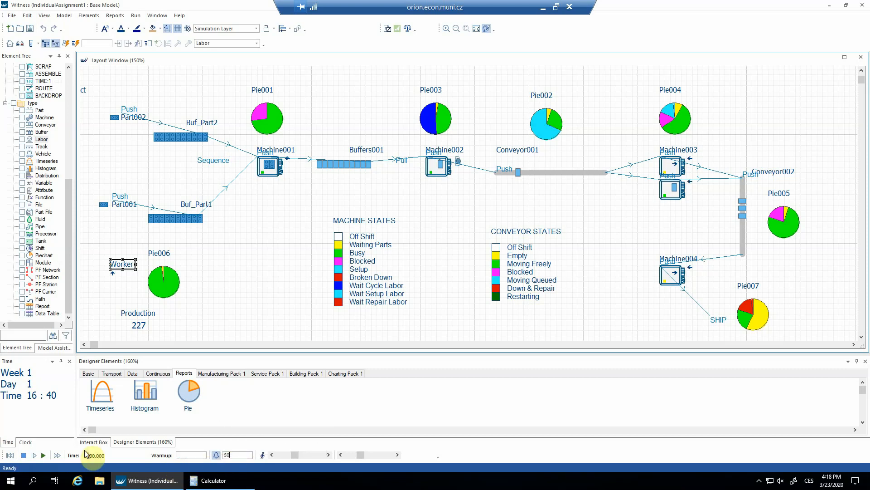
{"action": "left_click", "coordinate": [10, 455]}
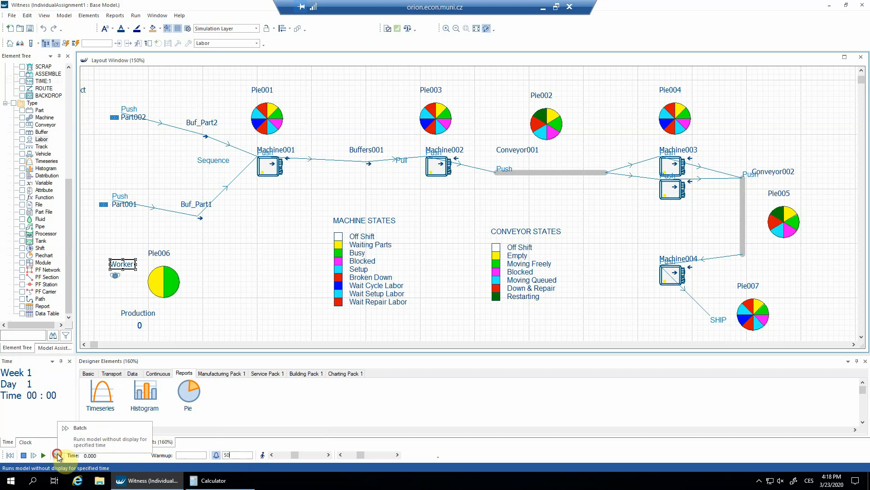
{"action": "left_click", "coordinate": [56, 456]}
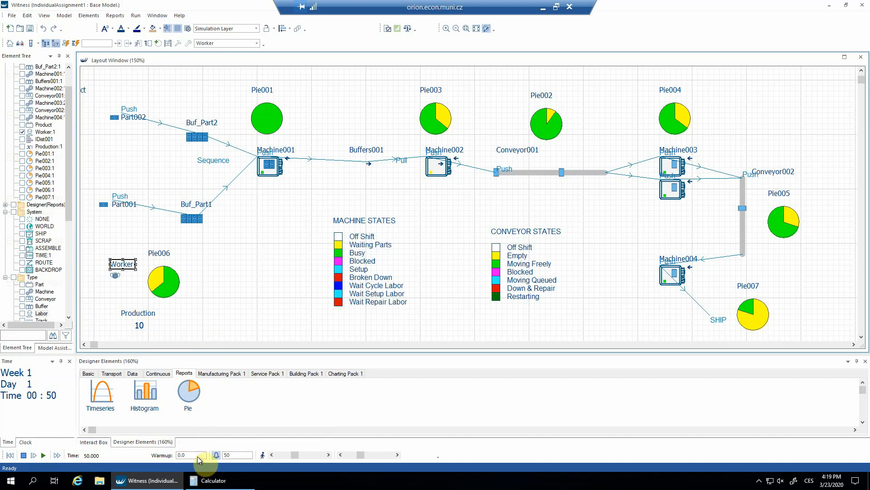
- Set the warmup period to 50 and the stop time to 1050, then rerun the model from zero in batch mode
{"action": "left_click_drag", "start_coordinate": [198, 454], "coordinate": [176, 455]}
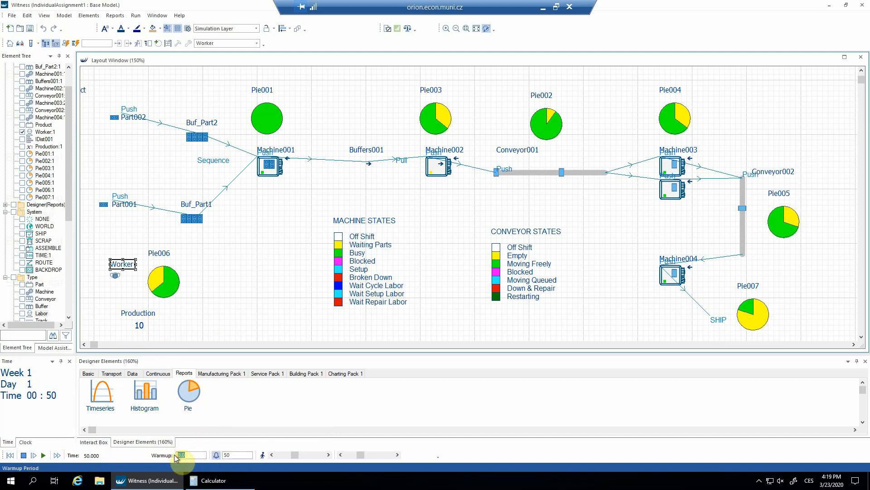
{"action": "type", "text": "50"}
{"action": "double_click", "coordinate": [224, 455]}
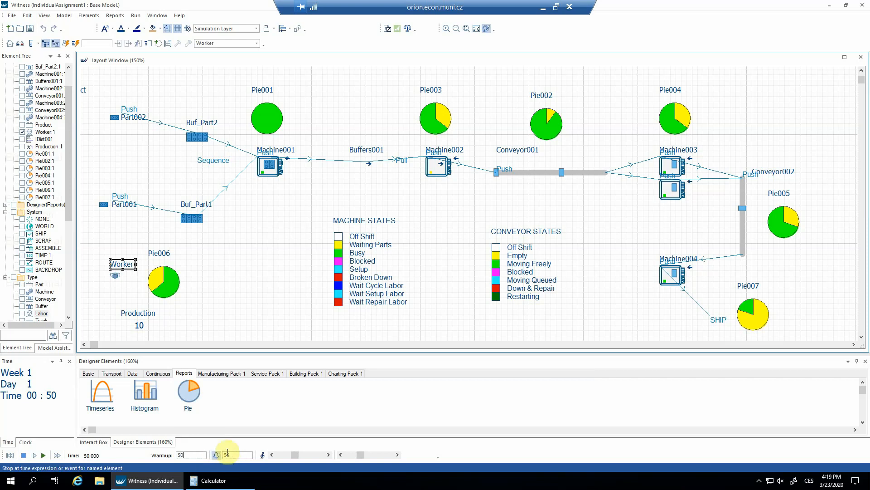
{"action": "type", "text": "1050"}
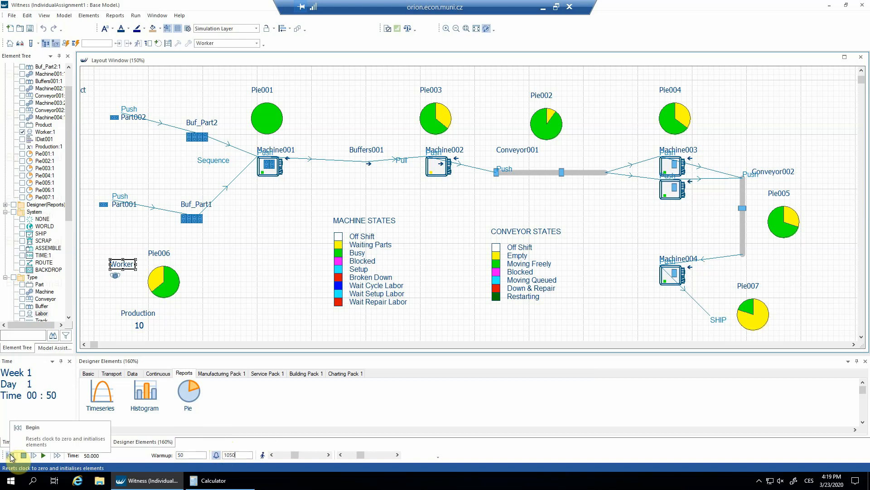
{"action": "left_click", "coordinate": [10, 455]}
{"action": "left_click", "coordinate": [55, 455]}
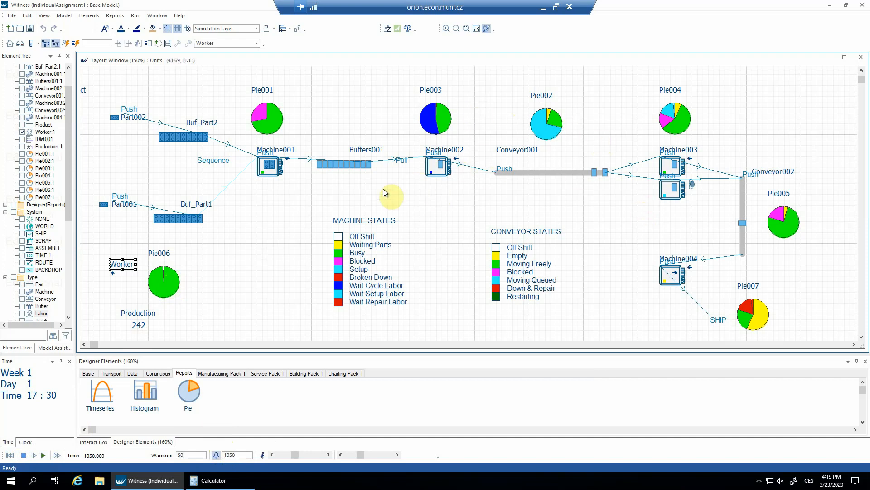
- Examine the statistics report for the Labor element type, then close it
{"action": "right_click", "coordinate": [45, 313]}
{"action": "left_click", "coordinate": [73, 333]}
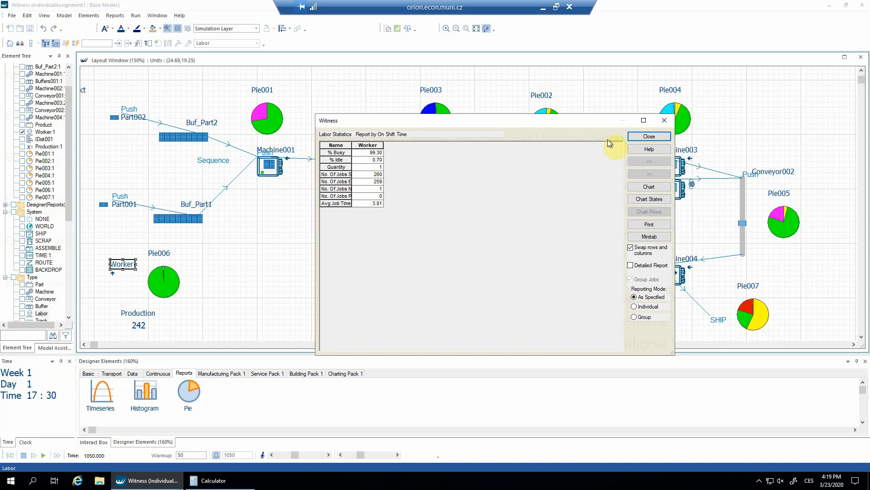
{"action": "left_click", "coordinate": [648, 137]}
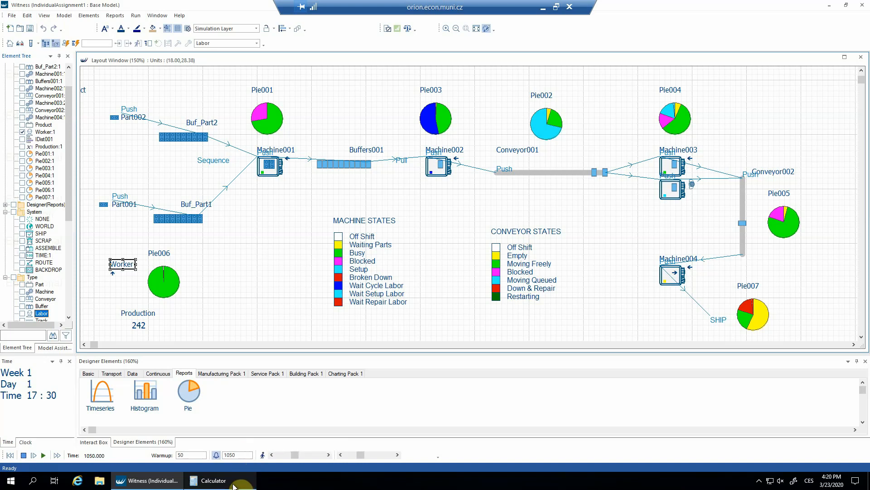
- Switch to Calculator and compute 8 × 60 × 20
{"action": "mouse_move", "coordinate": [234, 486]}
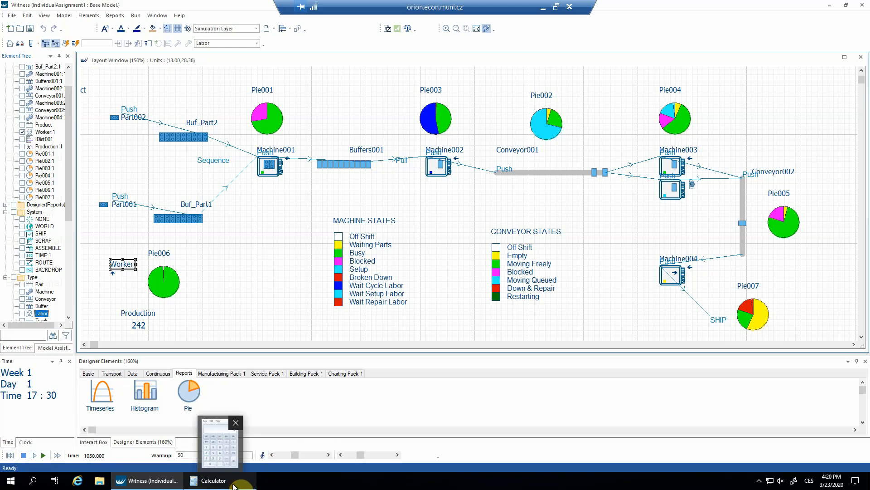
{"action": "left_click", "coordinate": [234, 484]}
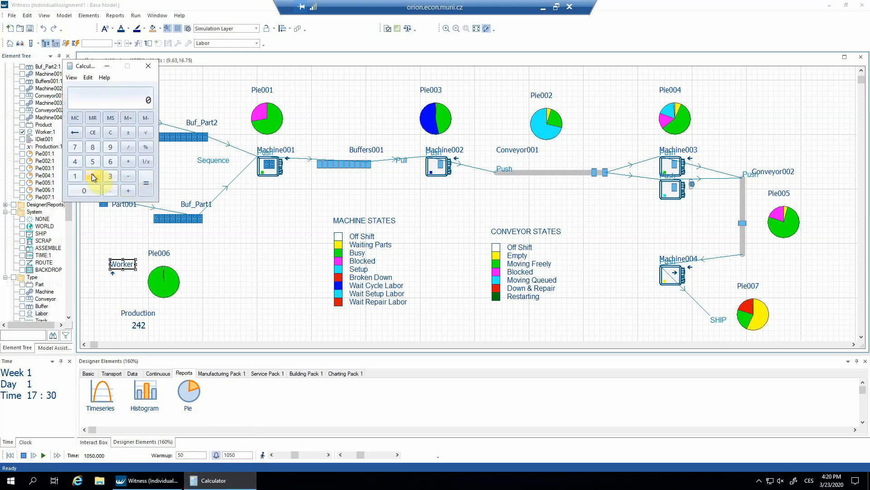
{"action": "left_click", "coordinate": [93, 149]}
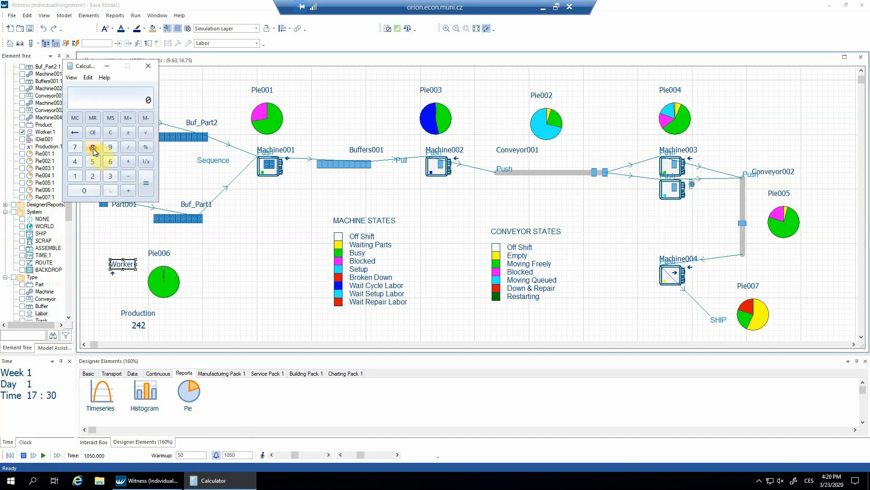
{"action": "left_click", "coordinate": [128, 162]}
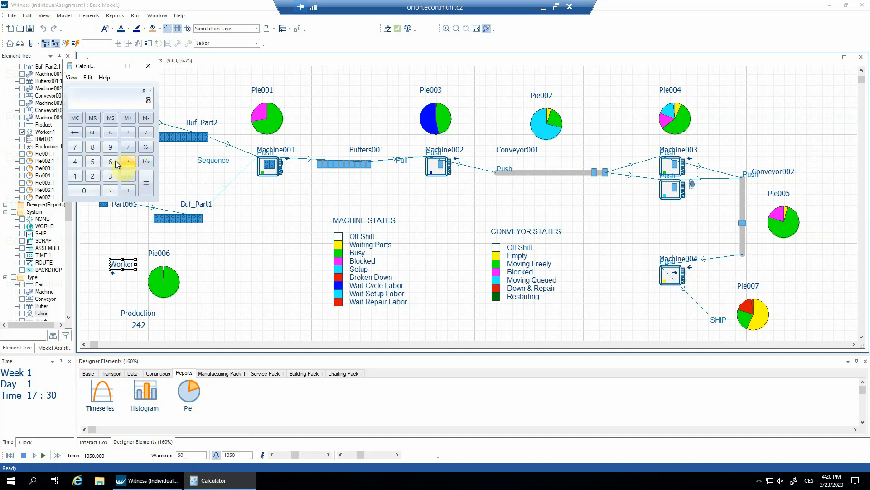
{"action": "left_click", "coordinate": [113, 163]}
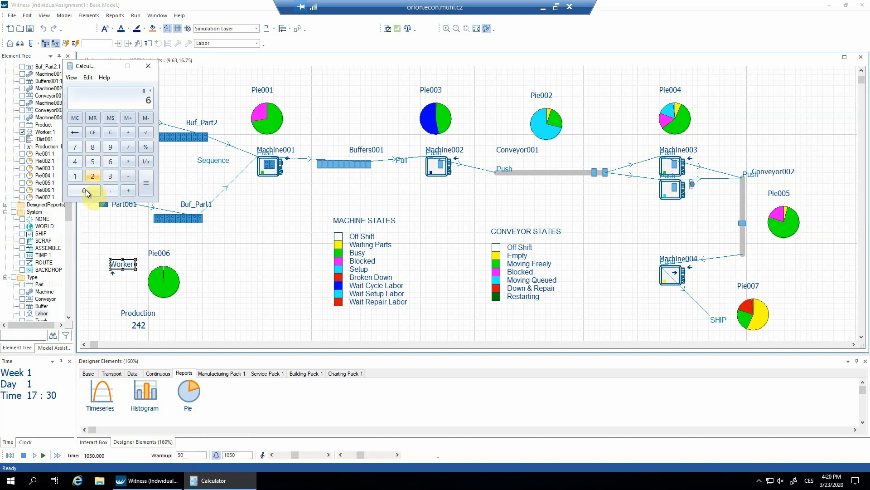
{"action": "left_click", "coordinate": [87, 192]}
{"action": "left_click", "coordinate": [128, 161]}
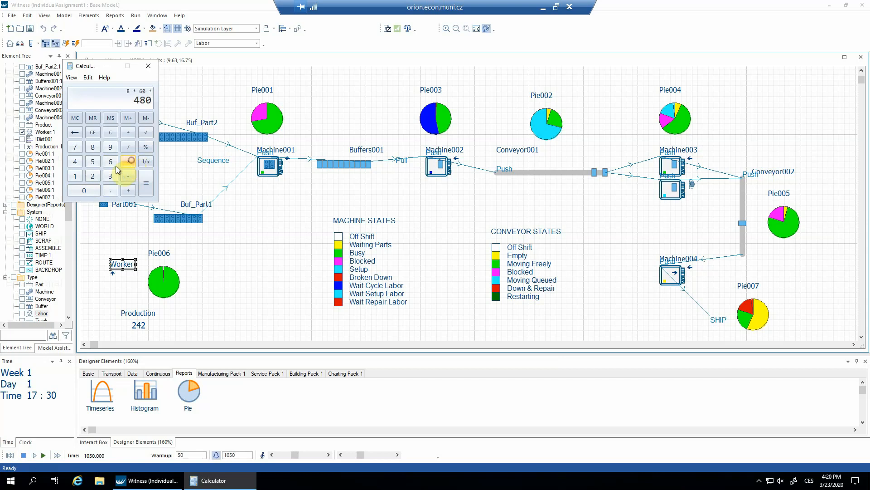
{"action": "left_click", "coordinate": [93, 176]}
{"action": "left_click", "coordinate": [94, 191]}
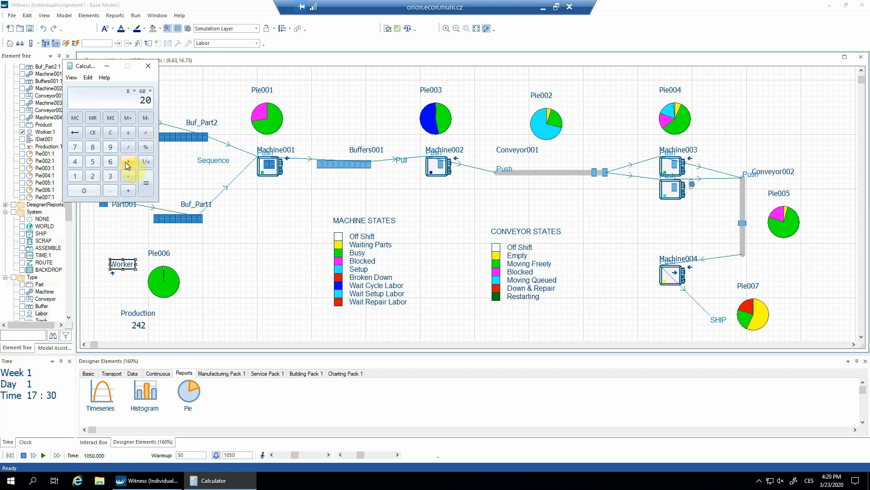
{"action": "left_click", "coordinate": [146, 184]}
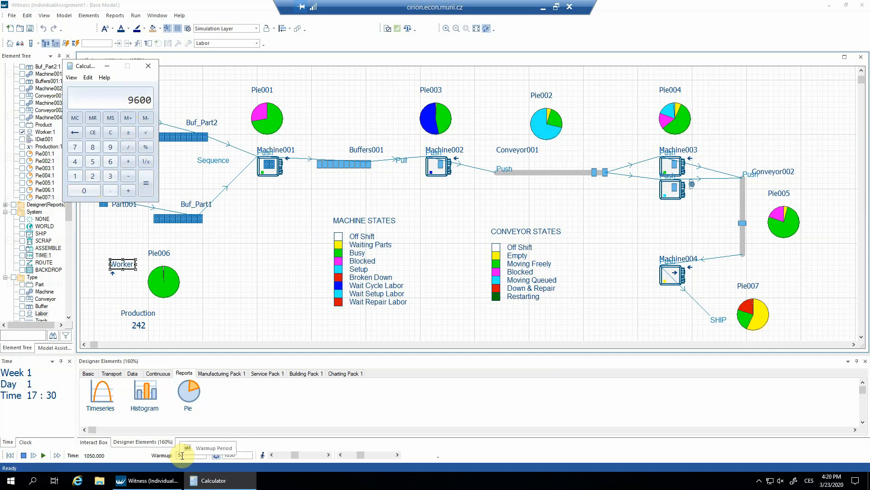
- Set the run's stop time to 9650 and reset the model to time zero
{"action": "left_click_drag", "start_coordinate": [240, 455], "coordinate": [220, 454]}
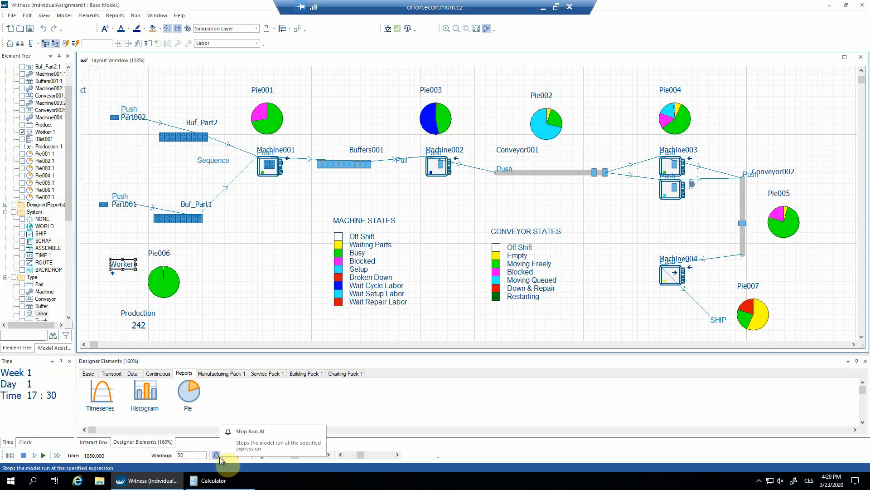
{"action": "type", "text": "96502"}
{"action": "key", "text": "BackSpace"}
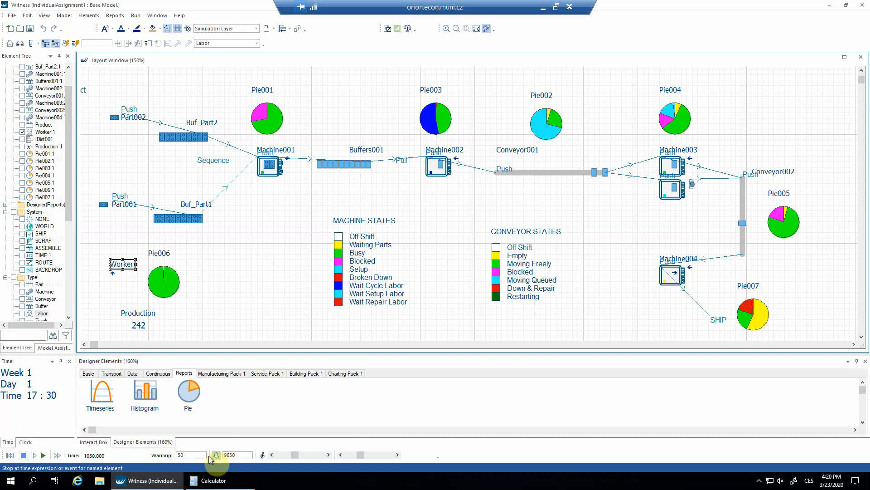
{"action": "left_click", "coordinate": [10, 455]}
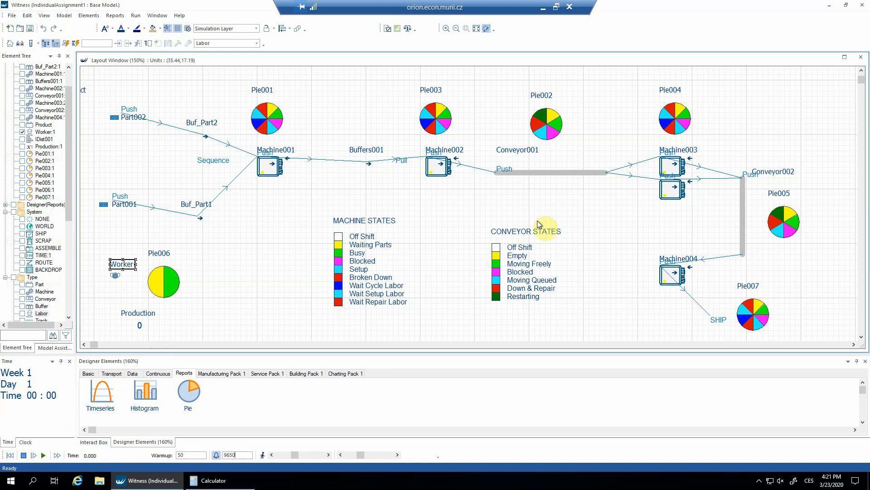
- Open the details of Machine004 and examine its breakdown mode, number of operations and repair time
{"action": "double_click", "coordinate": [668, 278]}
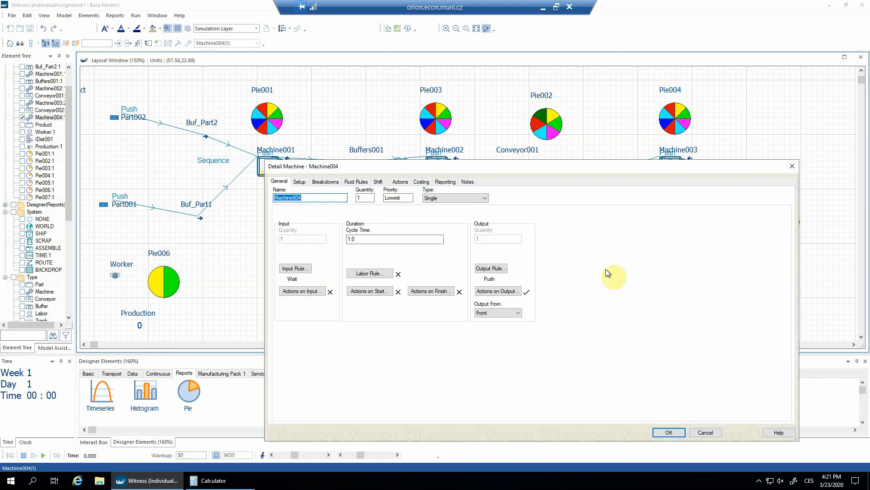
{"action": "left_click", "coordinate": [316, 184]}
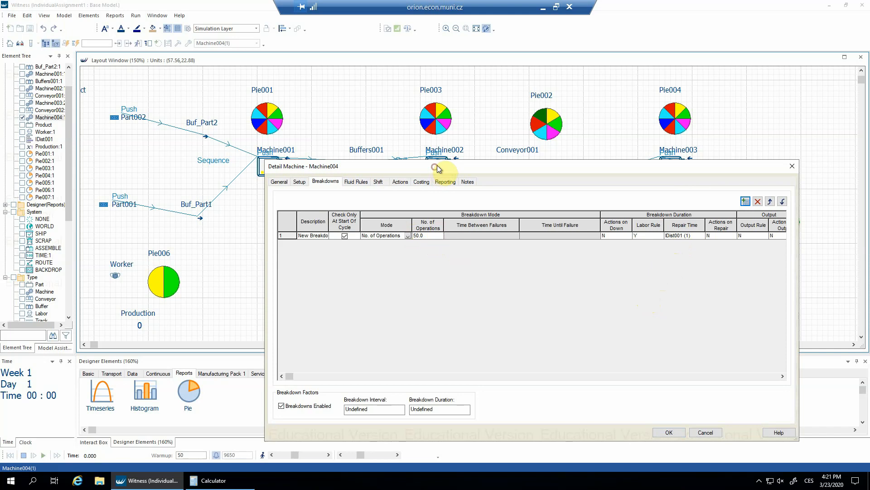
{"action": "left_click", "coordinate": [447, 143]}
{"action": "left_click_drag", "start_coordinate": [449, 168], "coordinate": [461, 145]}
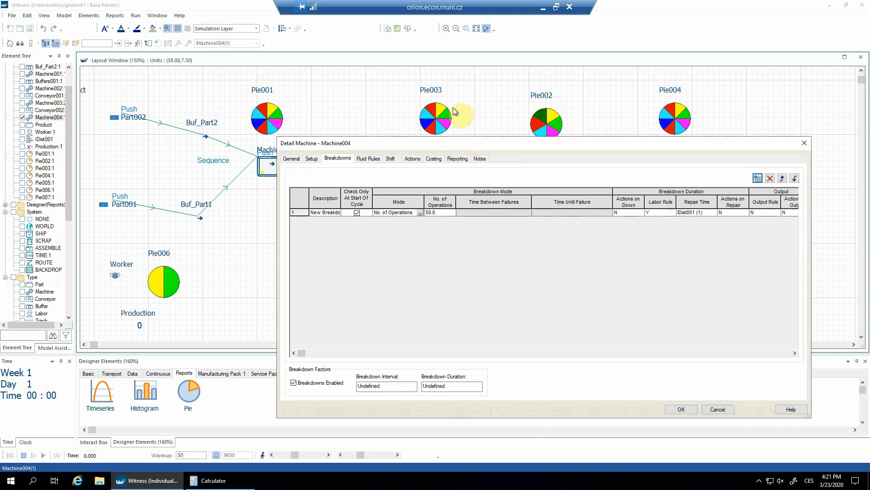
{"action": "left_click", "coordinate": [440, 212]}
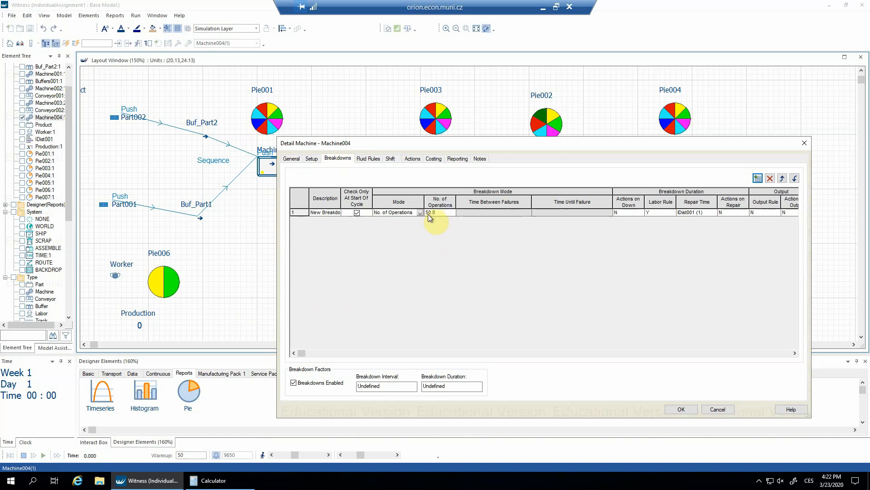
- Switch to Calculator, compute 5 × 50 and multiply the result by 15, then close Calculator
{"action": "left_click", "coordinate": [229, 480]}
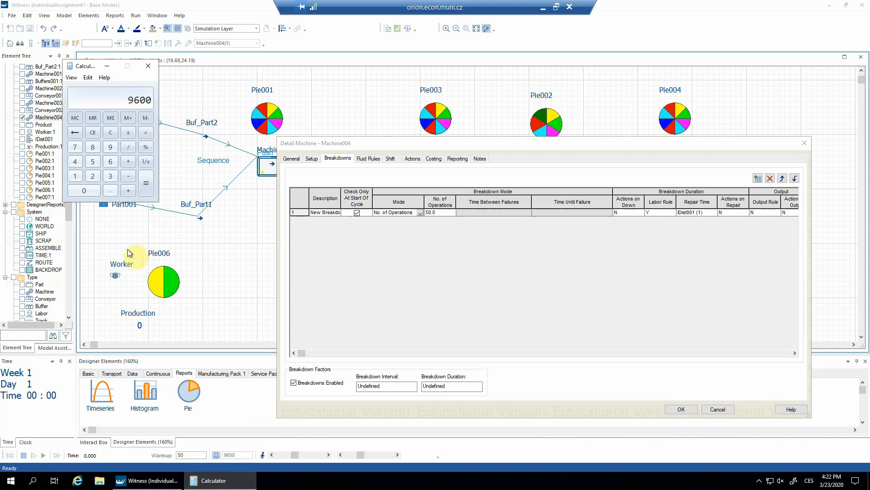
{"action": "left_click", "coordinate": [93, 161]}
{"action": "left_click", "coordinate": [128, 161]}
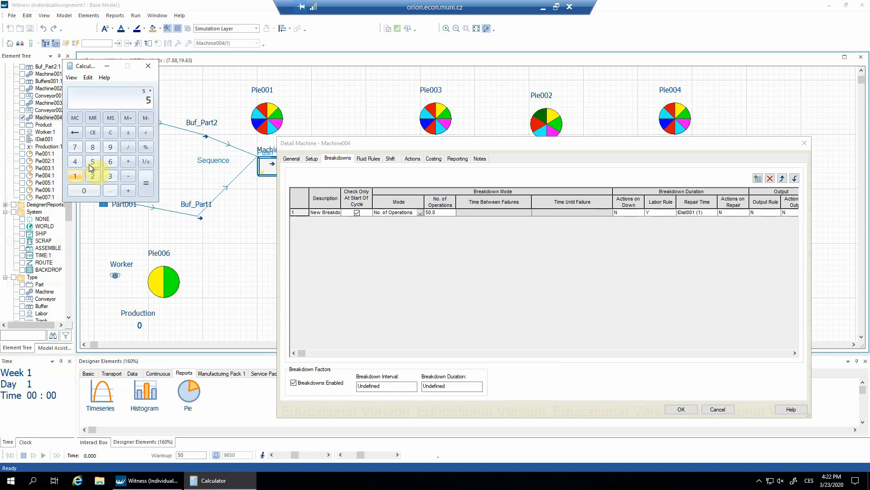
{"action": "left_click", "coordinate": [86, 190]}
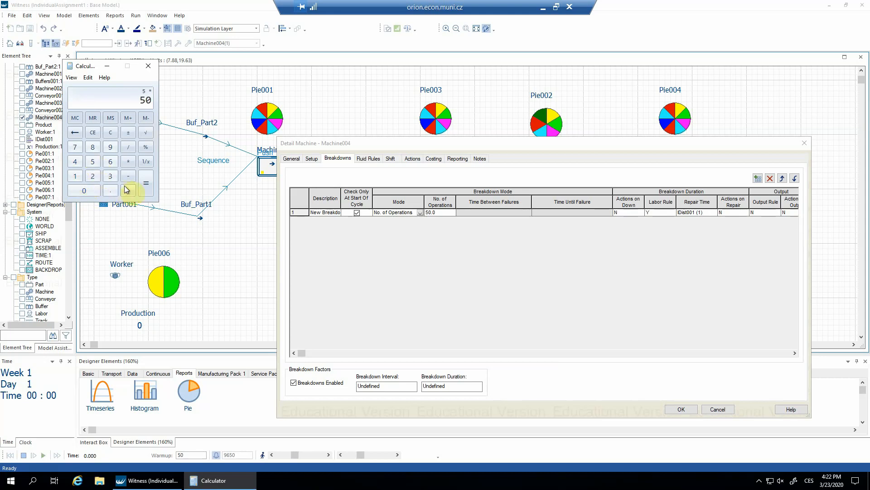
{"action": "left_click", "coordinate": [148, 187]}
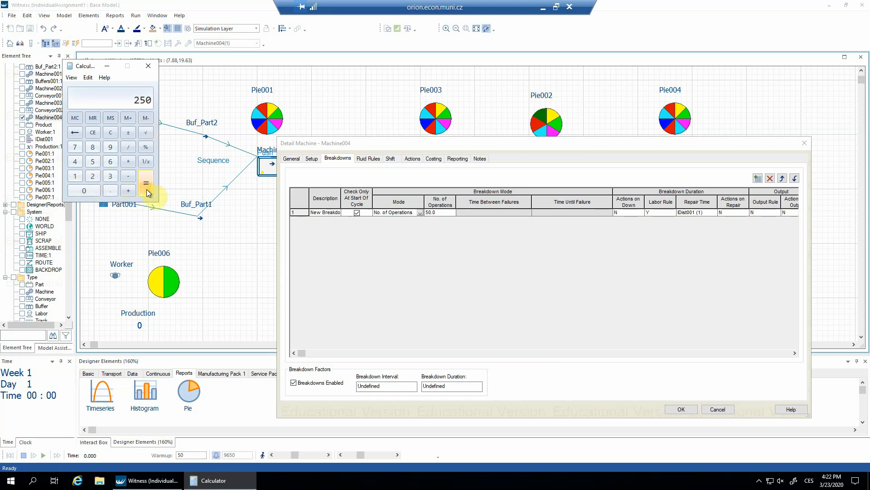
{"action": "left_click", "coordinate": [129, 162]}
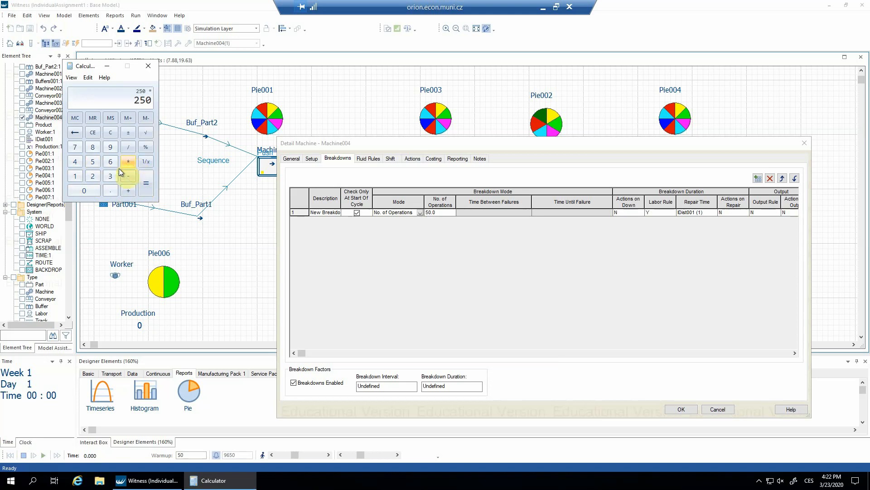
{"action": "left_click", "coordinate": [80, 178]}
{"action": "left_click", "coordinate": [88, 162]}
{"action": "left_click", "coordinate": [145, 190]}
{"action": "left_click", "coordinate": [146, 65]}
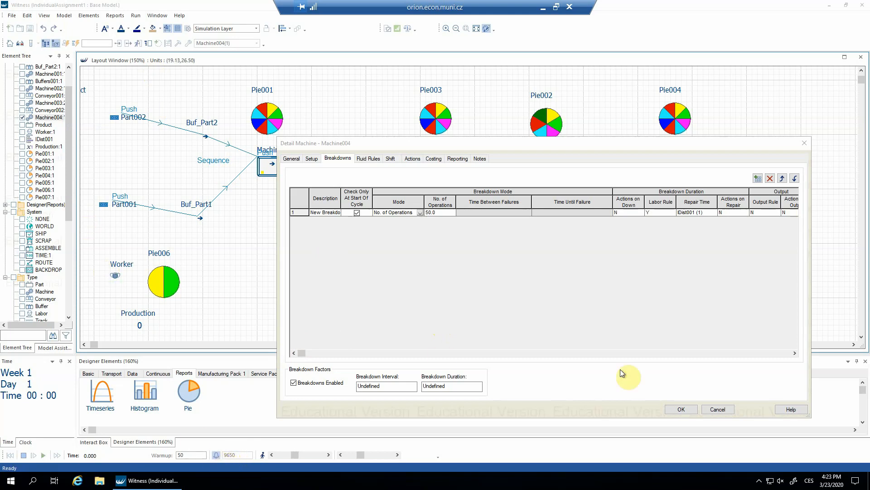
- Close Machine004's details, reset the model to time zero and batch-run it to time 9650
{"action": "left_click", "coordinate": [679, 409]}
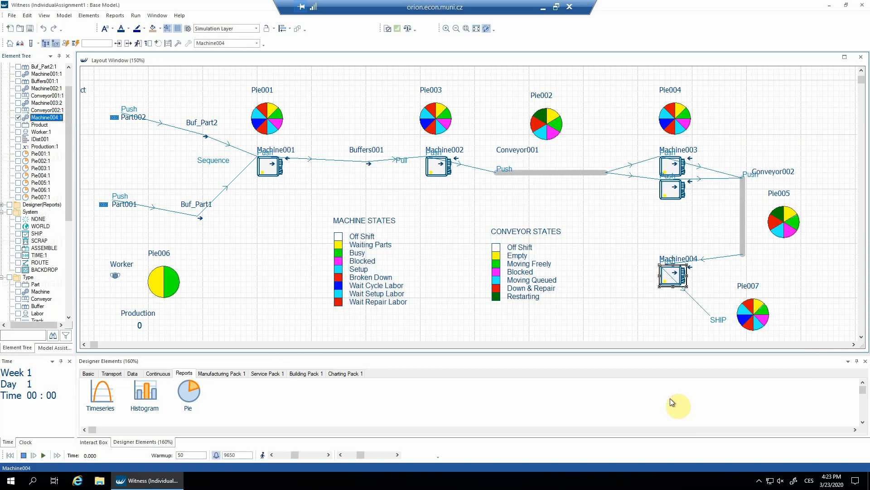
{"action": "left_click", "coordinate": [265, 232]}
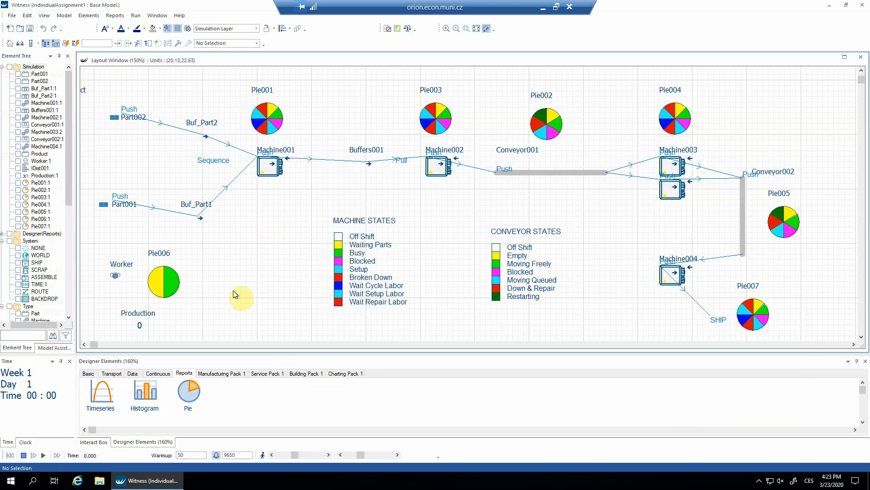
{"action": "left_click", "coordinate": [10, 454]}
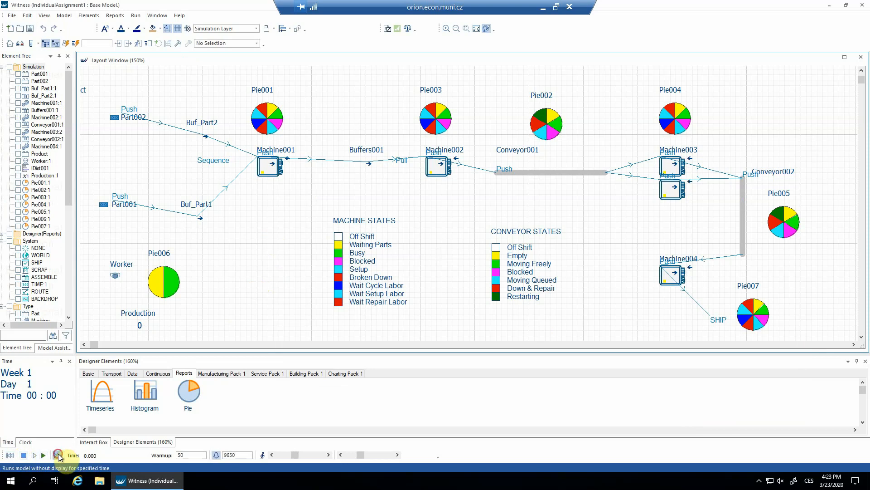
{"action": "left_click", "coordinate": [57, 455]}
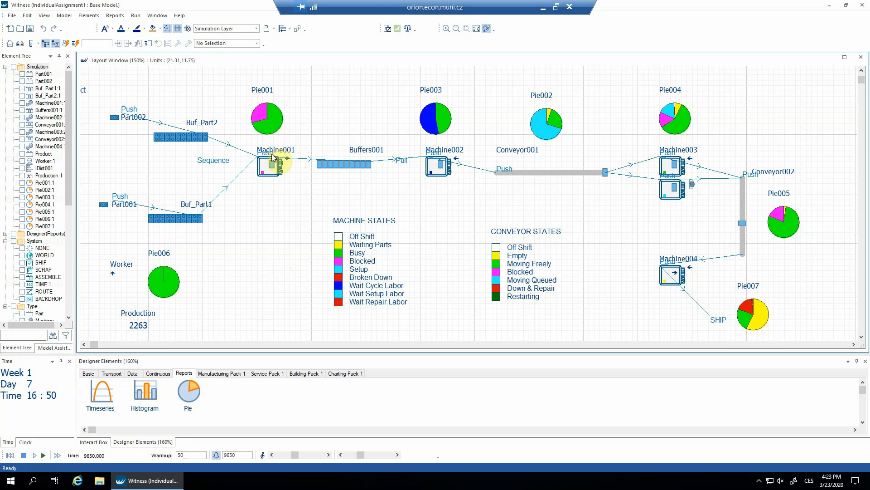
{"action": "left_click", "coordinate": [264, 124]}
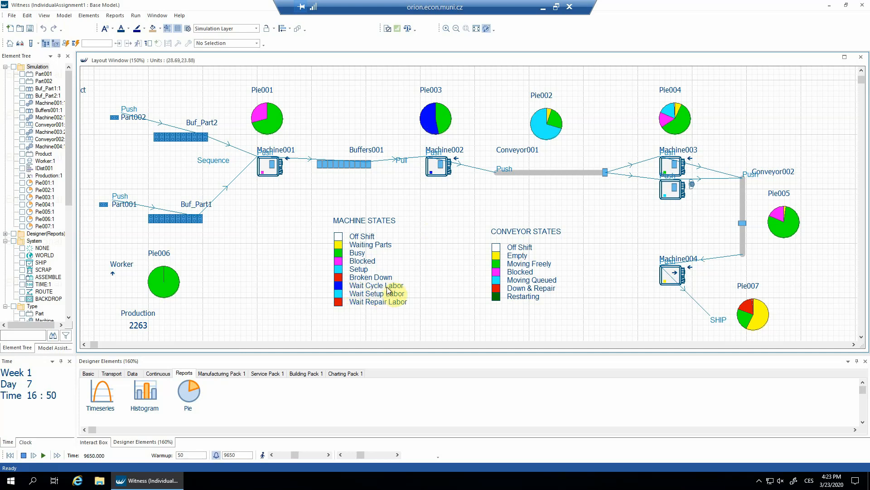
- Examine the statistics report for Machine002, including its busy and cycle wait percentages, then close it
{"action": "right_click", "coordinate": [438, 175]}
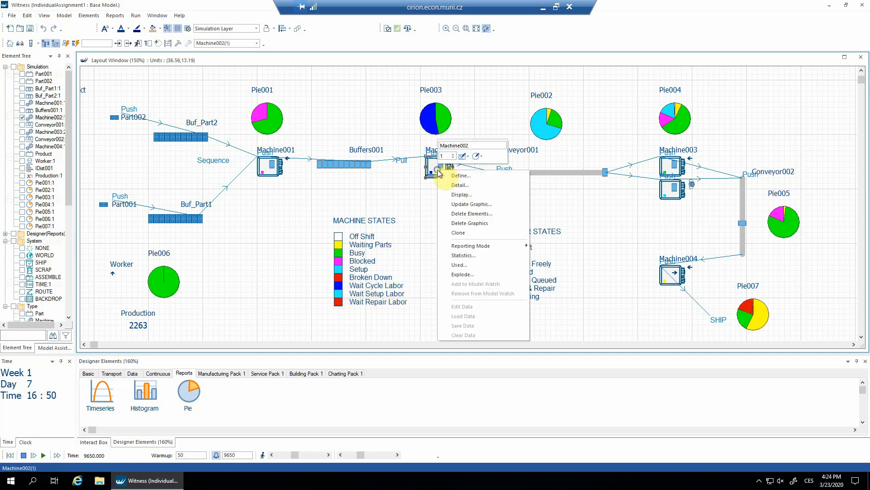
{"action": "left_click", "coordinate": [469, 256]}
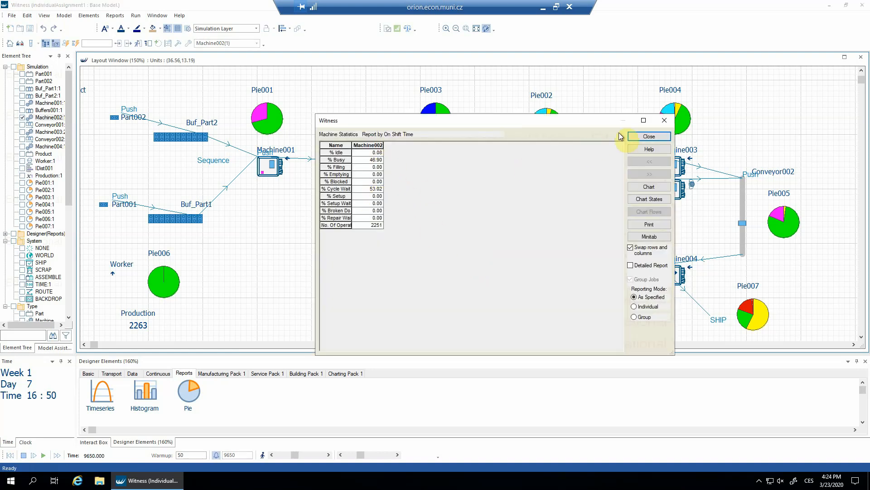
{"action": "left_click", "coordinate": [642, 136]}
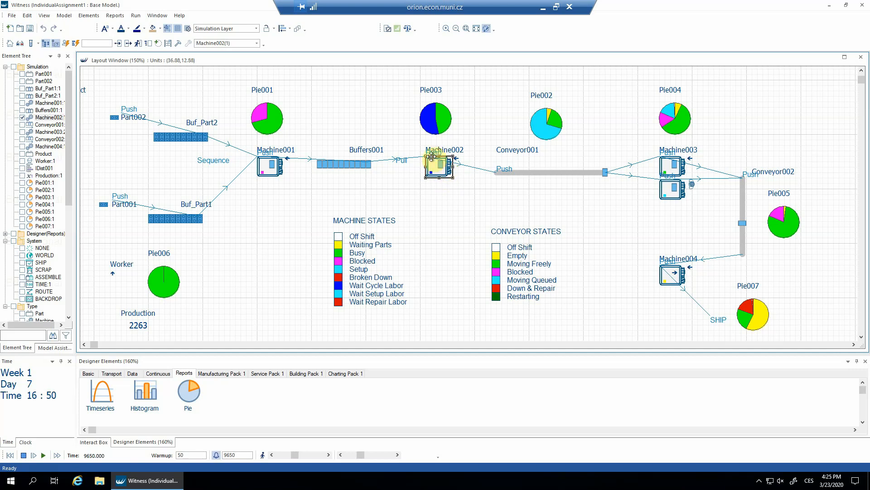
- Set the Worker quantity to 2, reset the model and batch-run it to time 9650
{"action": "double_click", "coordinate": [118, 265]}
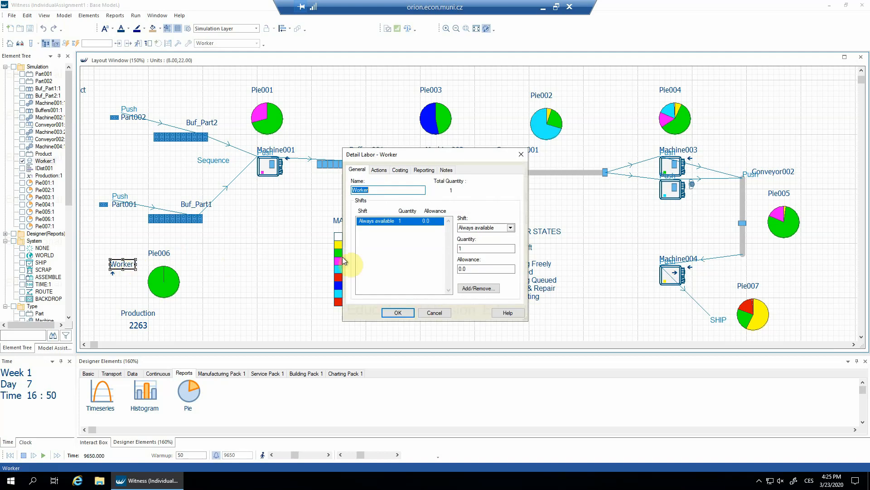
{"action": "left_click", "coordinate": [468, 248]}
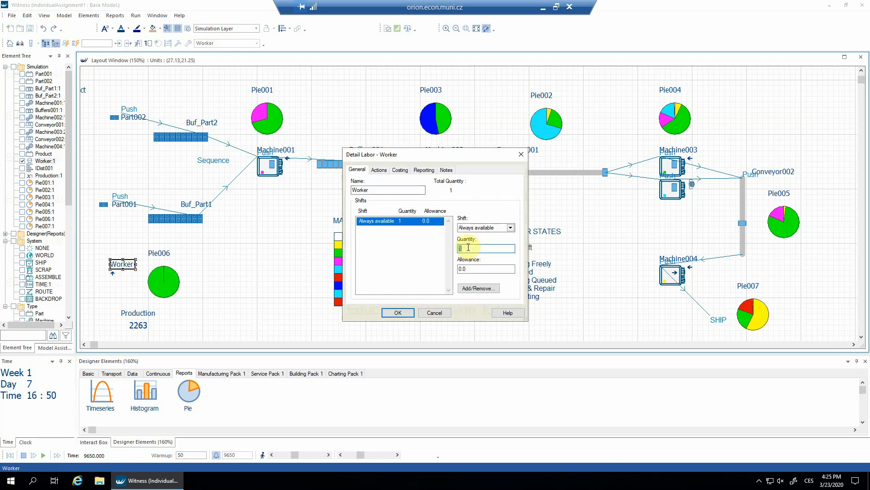
{"action": "type", "text": "2"}
{"action": "left_click", "coordinate": [399, 313]}
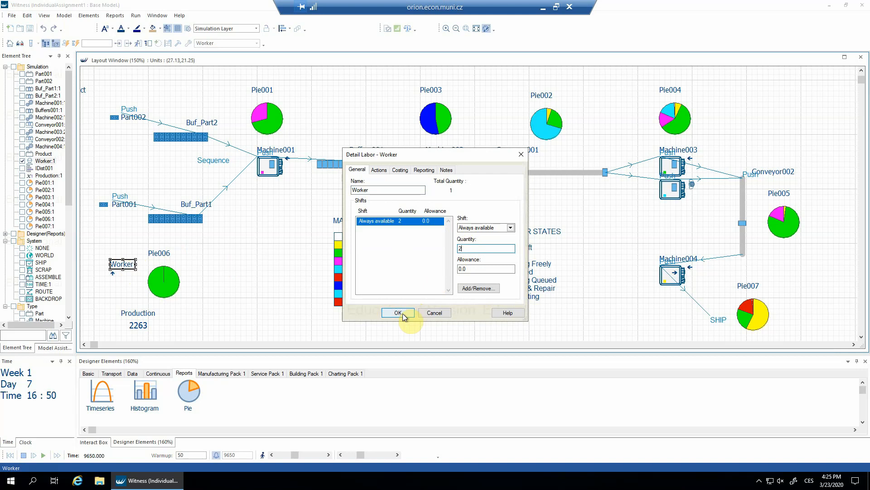
{"action": "left_click", "coordinate": [9, 457]}
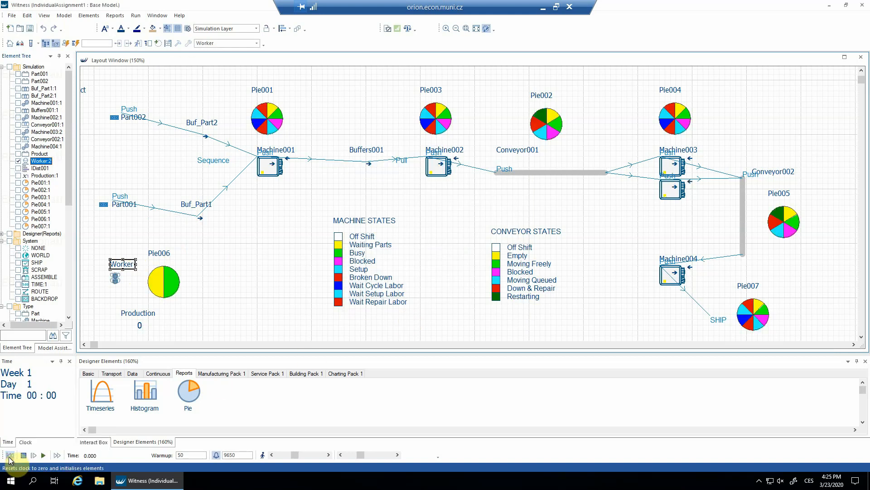
{"action": "left_click", "coordinate": [57, 456]}
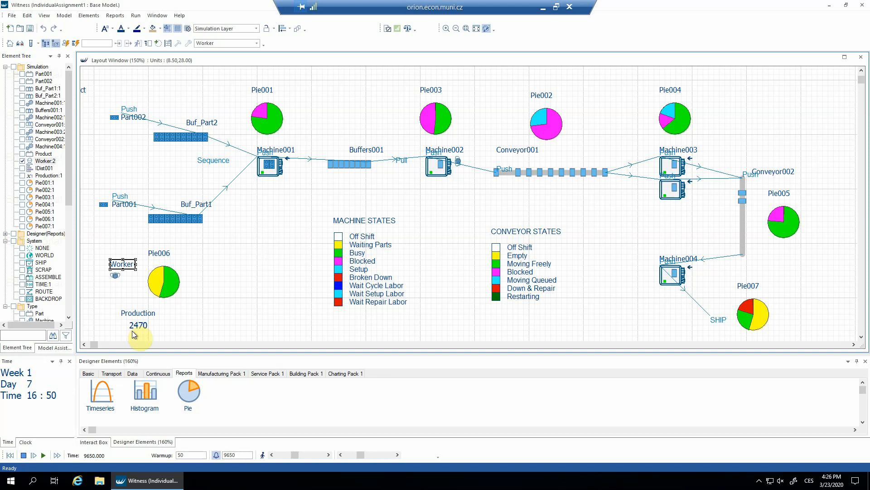
- Reset the model, set the Worker quantity back to 1 and batch-run it to time 9650
{"action": "left_click", "coordinate": [9, 458]}
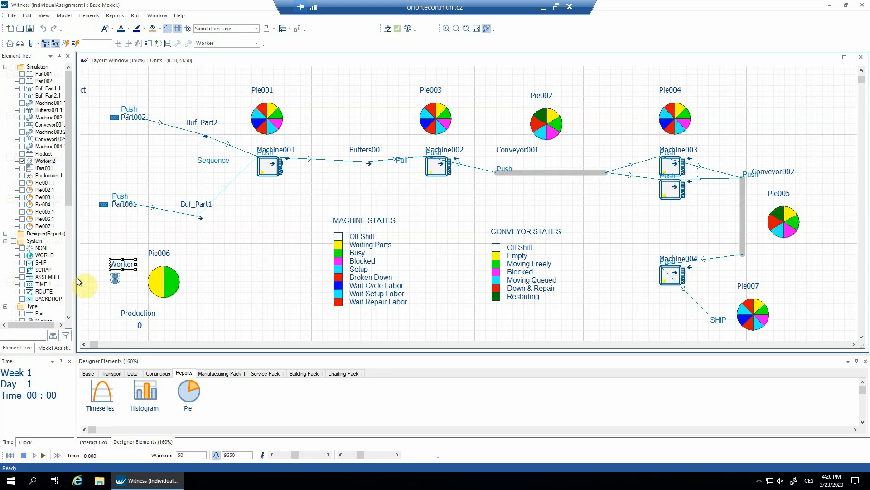
{"action": "double_click", "coordinate": [114, 277]}
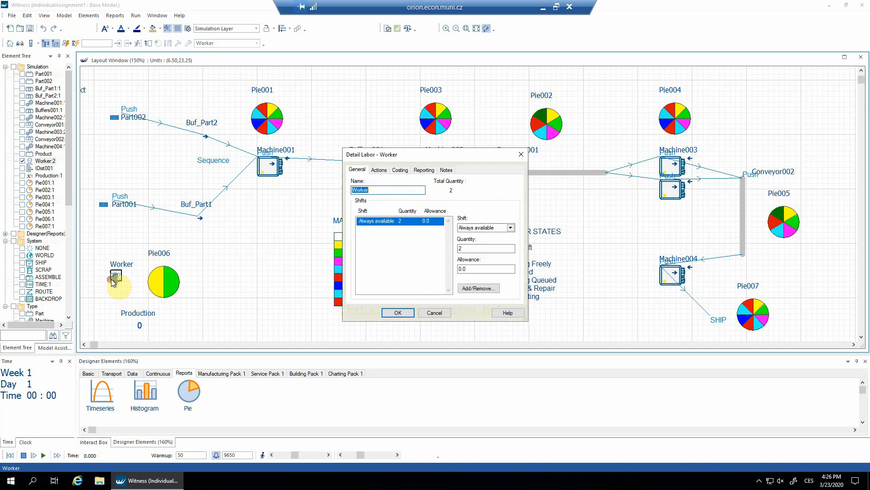
{"action": "left_click", "coordinate": [459, 248]}
{"action": "type", "text": "1"}
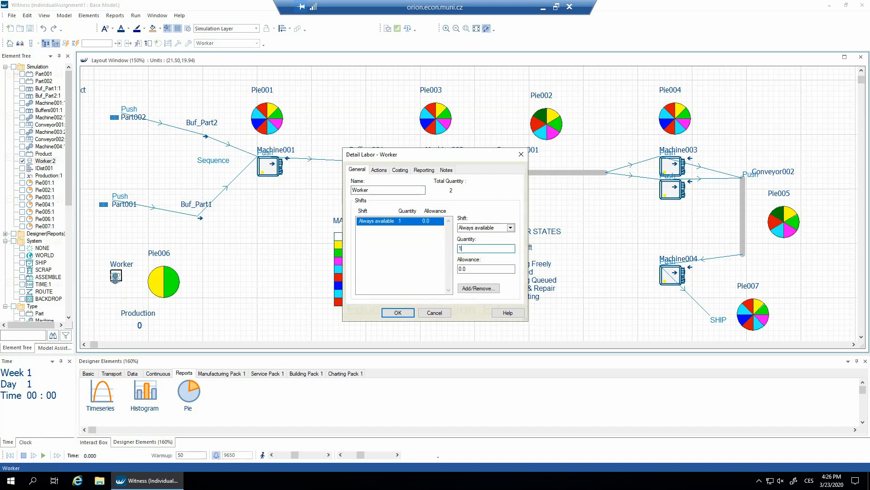
{"action": "left_click", "coordinate": [408, 311]}
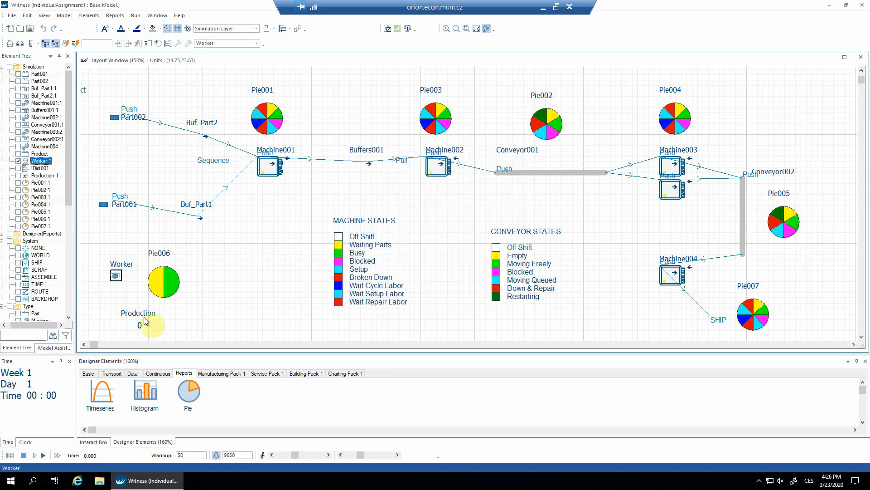
{"action": "left_click", "coordinate": [57, 455]}
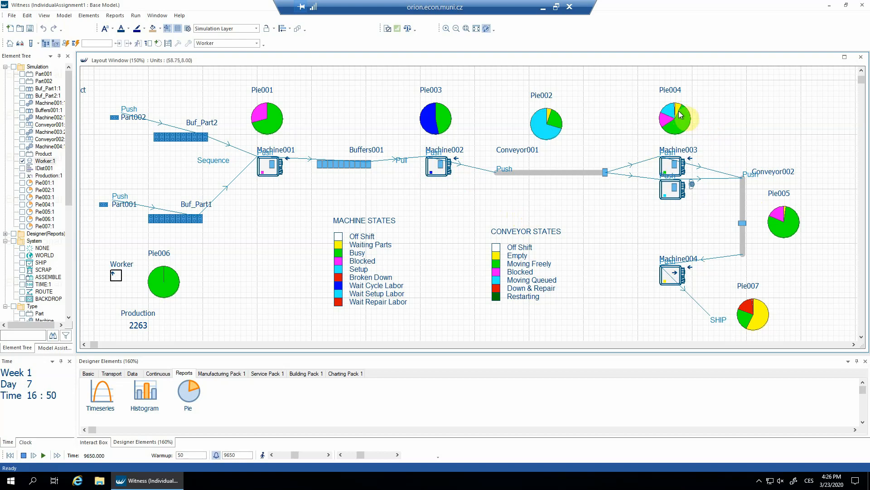
- Examine the statistics report for both Machine003 units, including their idle, blocked and setup percentages, then close it
{"action": "right_click", "coordinate": [675, 168]}
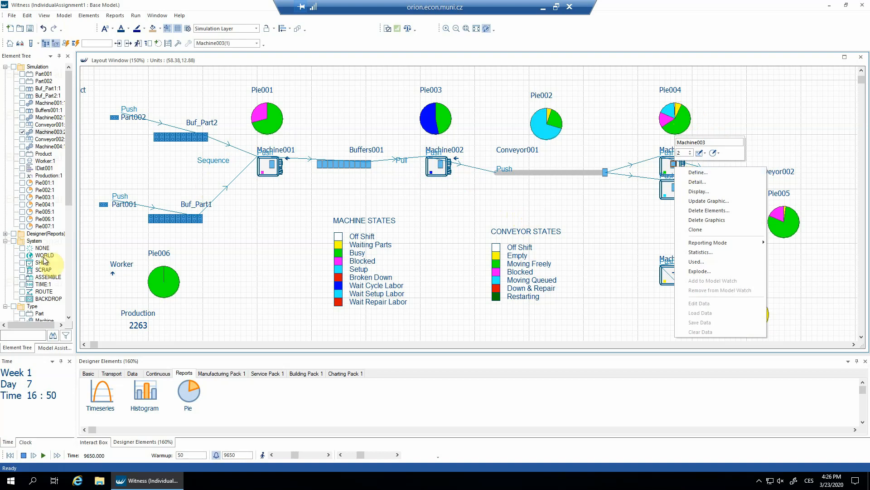
{"action": "right_click", "coordinate": [57, 132]}
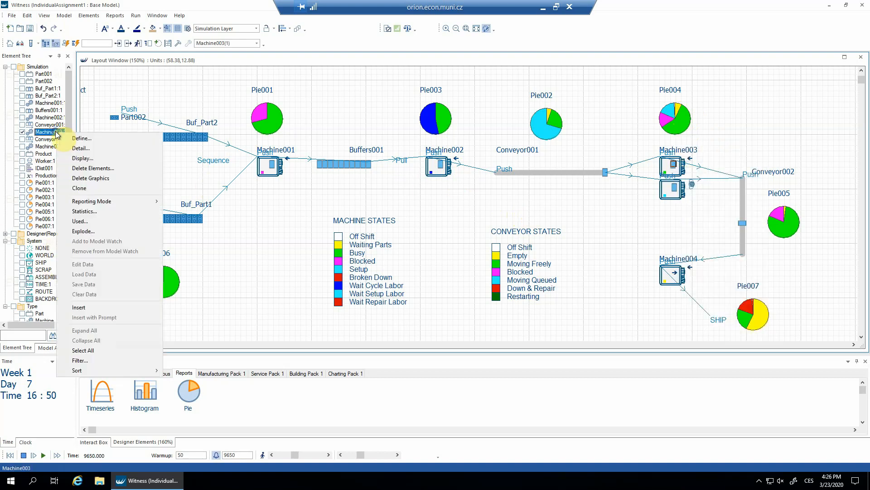
{"action": "left_click", "coordinate": [84, 212]}
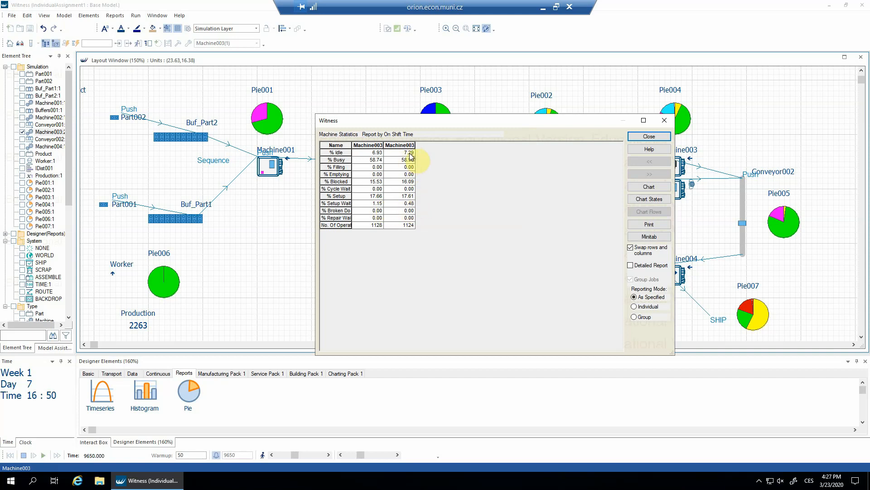
{"action": "left_click_drag", "start_coordinate": [418, 123], "coordinate": [606, 108]}
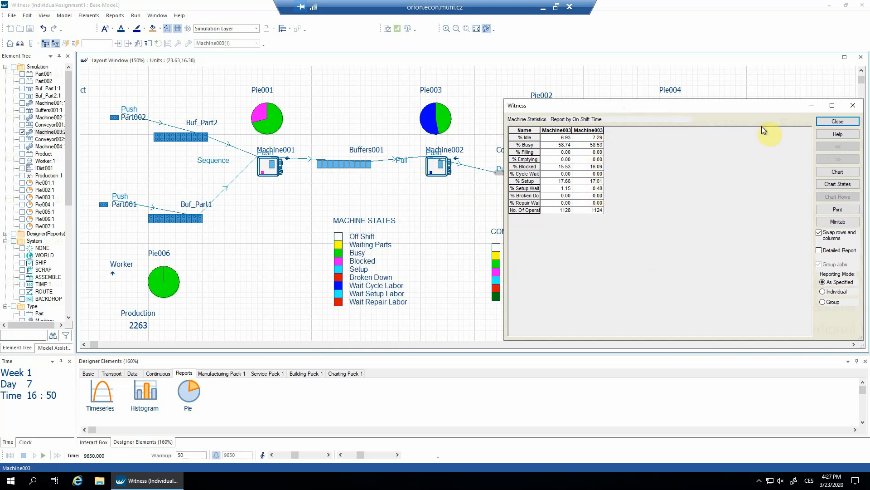
{"action": "left_click", "coordinate": [838, 122]}
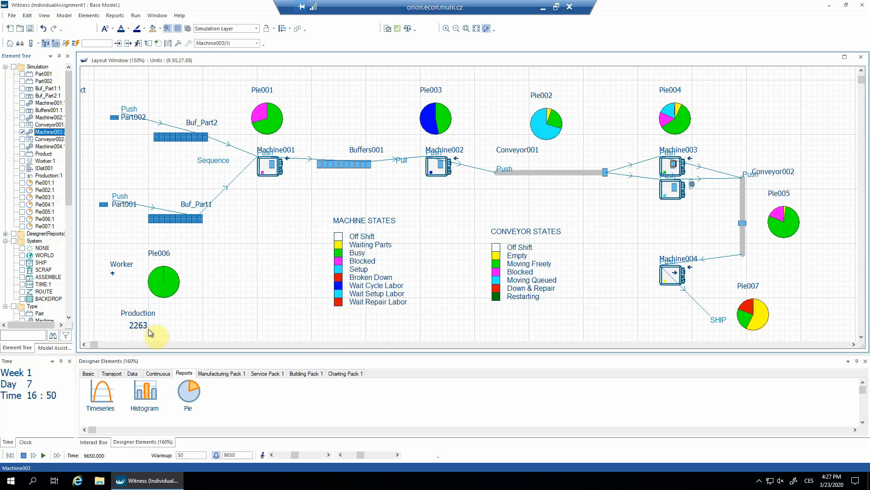
- Reset the model to time zero, increase the Worker quantity to 2 and batch-run it to time 9650
{"action": "left_click", "coordinate": [10, 459]}
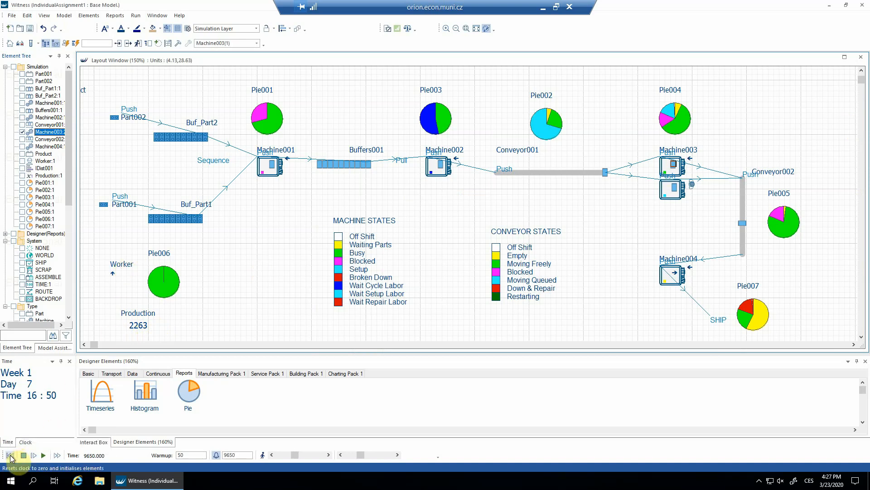
{"action": "double_click", "coordinate": [122, 264]}
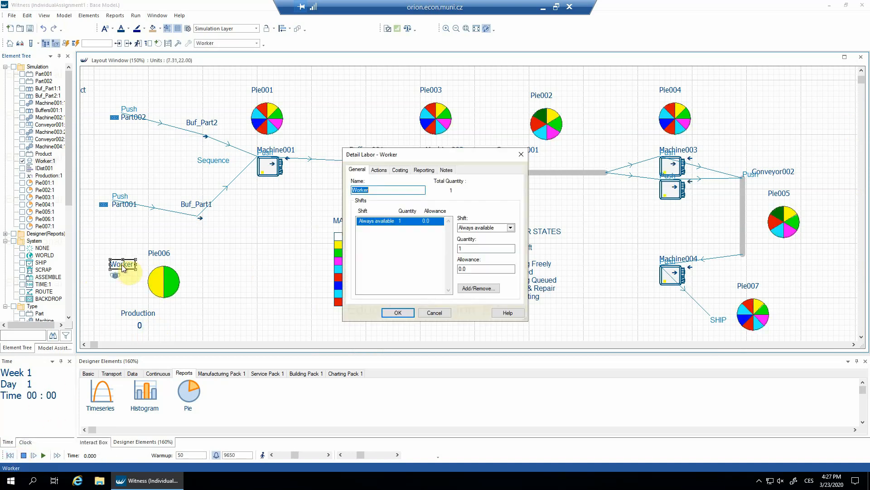
{"action": "double_click", "coordinate": [465, 248]}
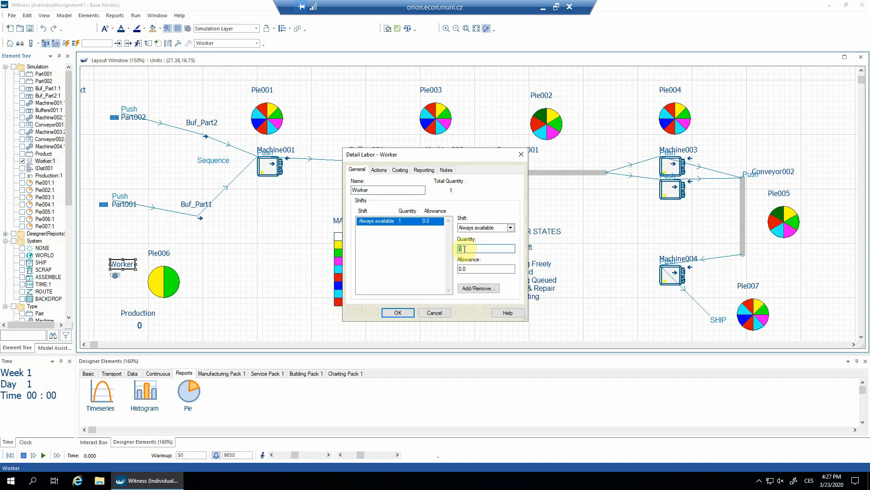
{"action": "type", "text": "2"}
{"action": "left_click", "coordinate": [401, 312]}
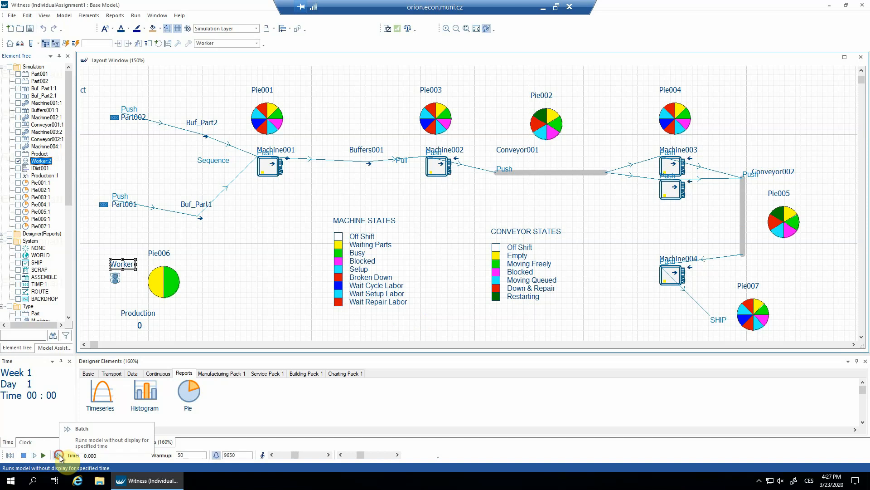
{"action": "left_click", "coordinate": [58, 455]}
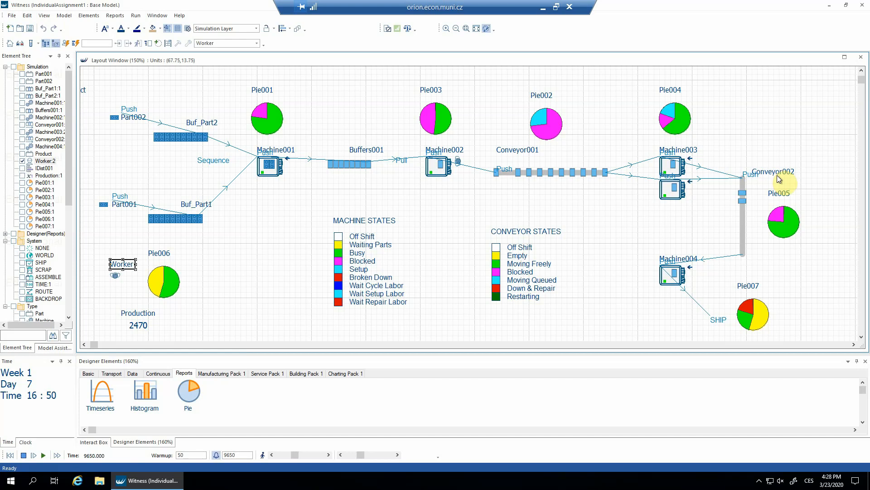
- Review the general settings of Conveyor002, including its type and index time, then close its details and clear the selection
{"action": "double_click", "coordinate": [746, 222]}
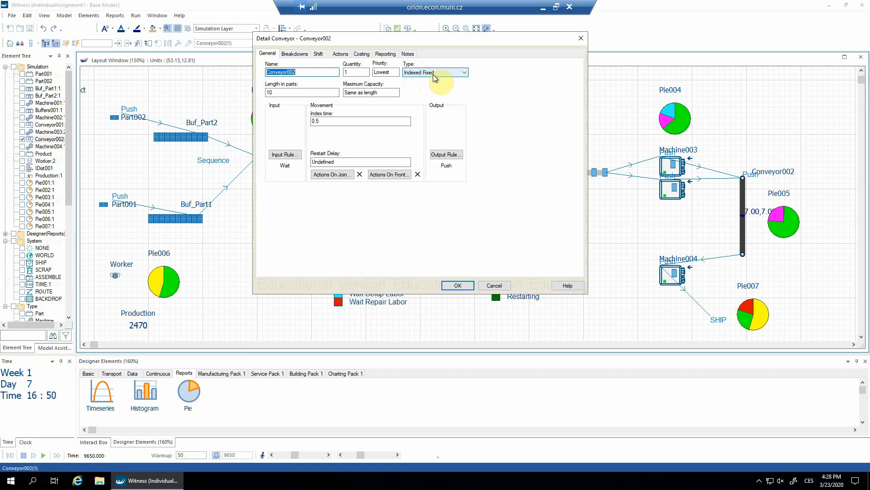
{"action": "left_click", "coordinate": [462, 284]}
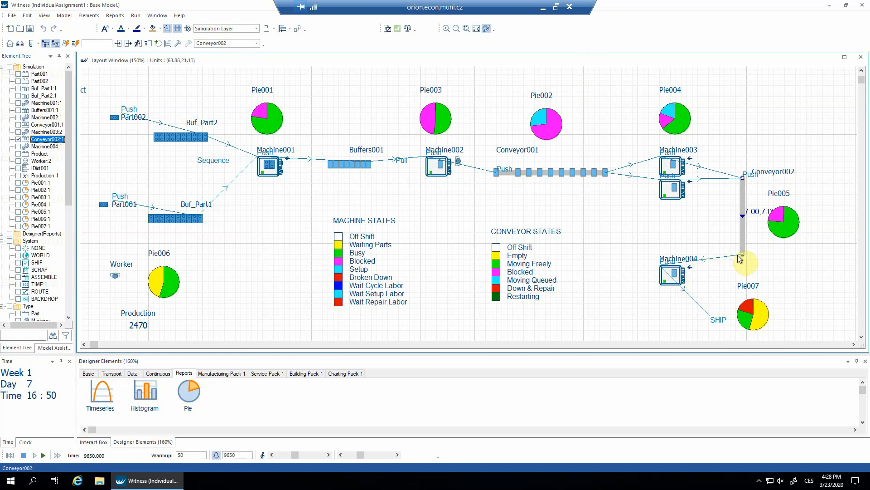
{"action": "left_click", "coordinate": [766, 246]}
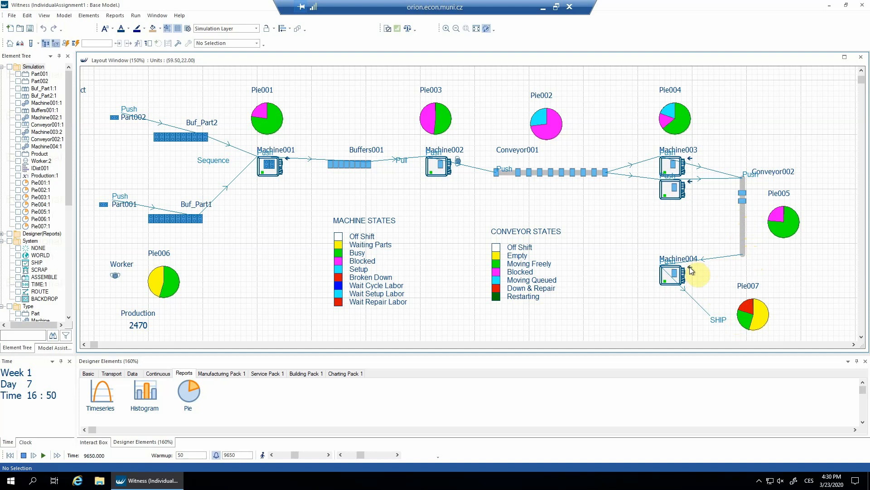
- Change the Conveyor002 type to Indexed Queuing, reset the model and batch-run it to time 9650
{"action": "double_click", "coordinate": [743, 225]}
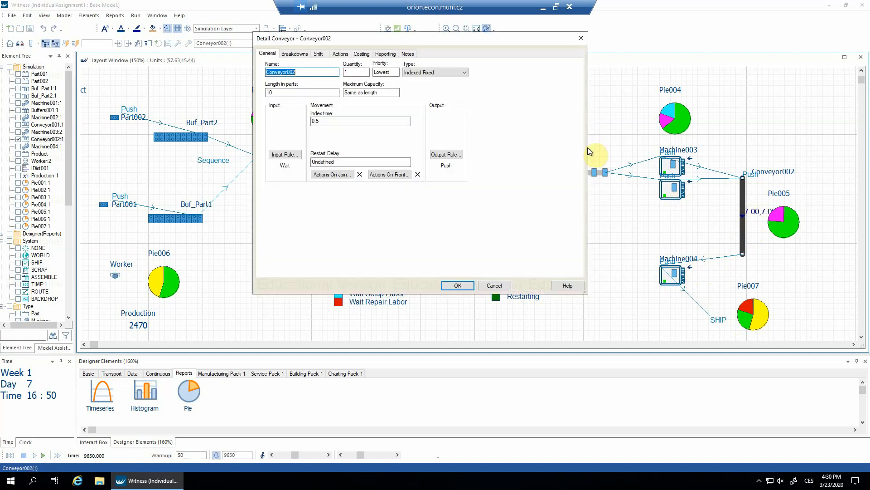
{"action": "left_click", "coordinate": [446, 72]}
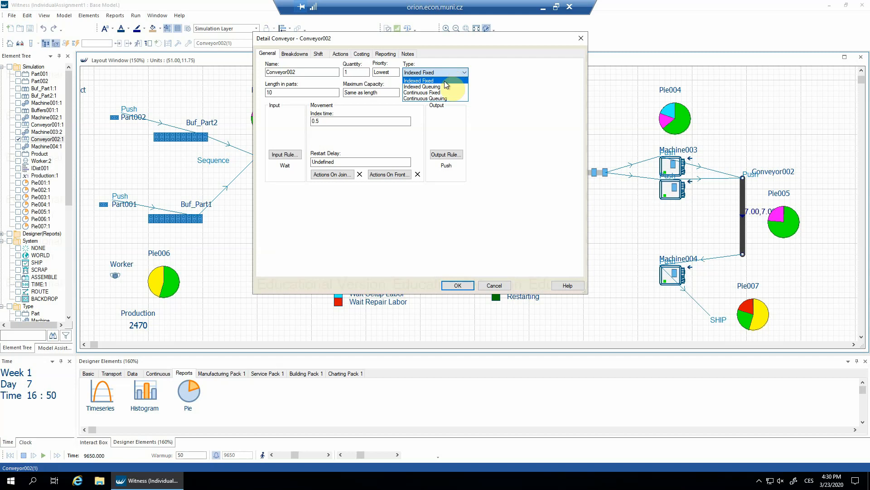
{"action": "left_click", "coordinate": [445, 86]}
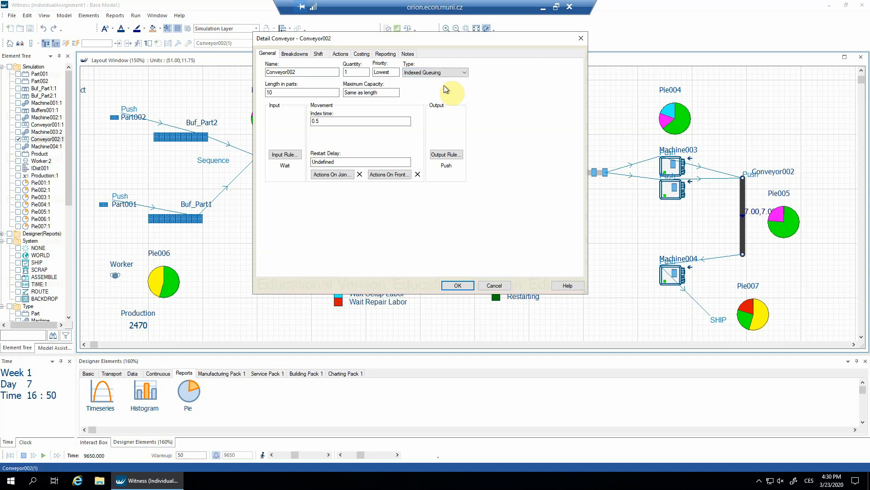
{"action": "left_click", "coordinate": [467, 280]}
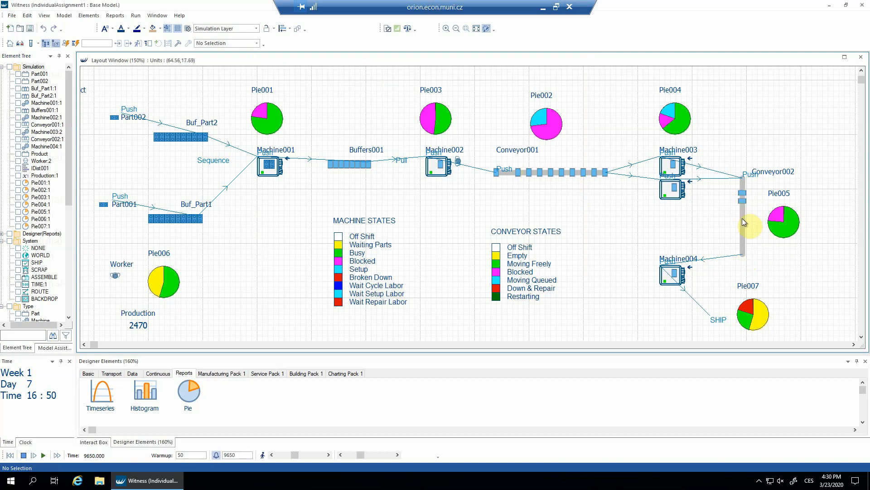
{"action": "left_click", "coordinate": [655, 229]}
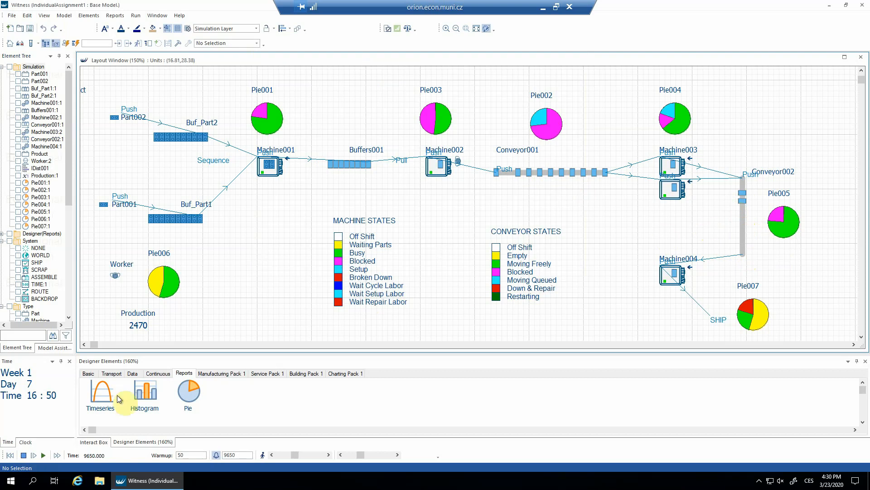
{"action": "left_click", "coordinate": [10, 455]}
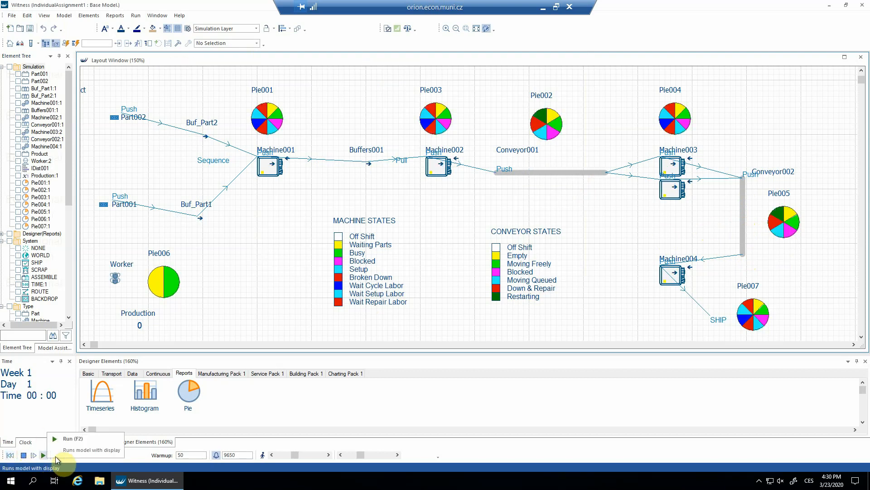
{"action": "left_click", "coordinate": [56, 455]}
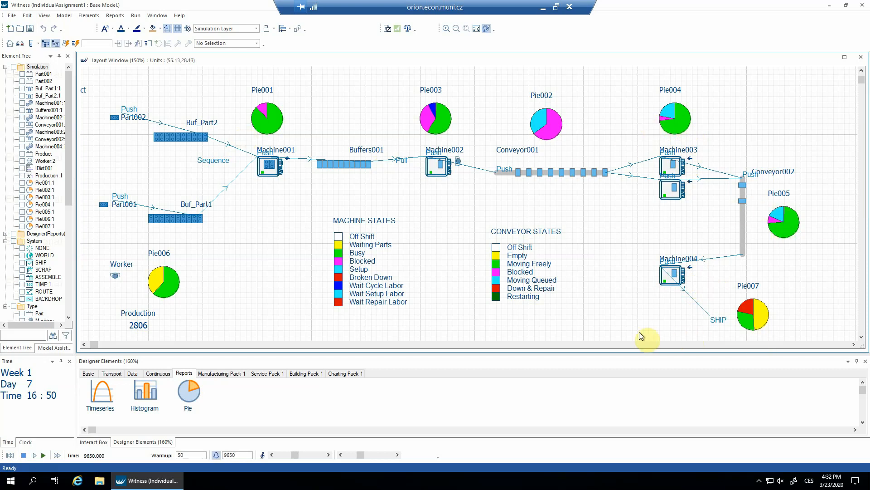
- Set the Machine003 quantity to 3, reset the model and batch-run it to time 9650
{"action": "double_click", "coordinate": [675, 191]}
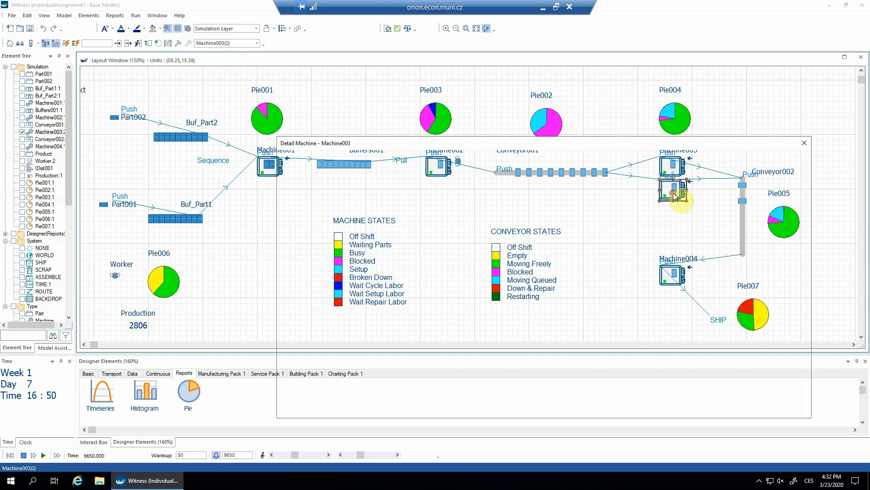
{"action": "left_click", "coordinate": [369, 175]}
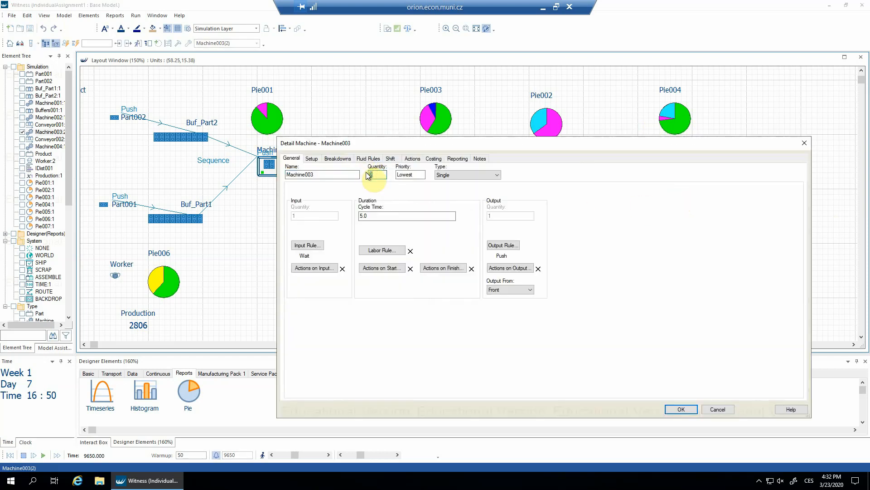
{"action": "type", "text": "3"}
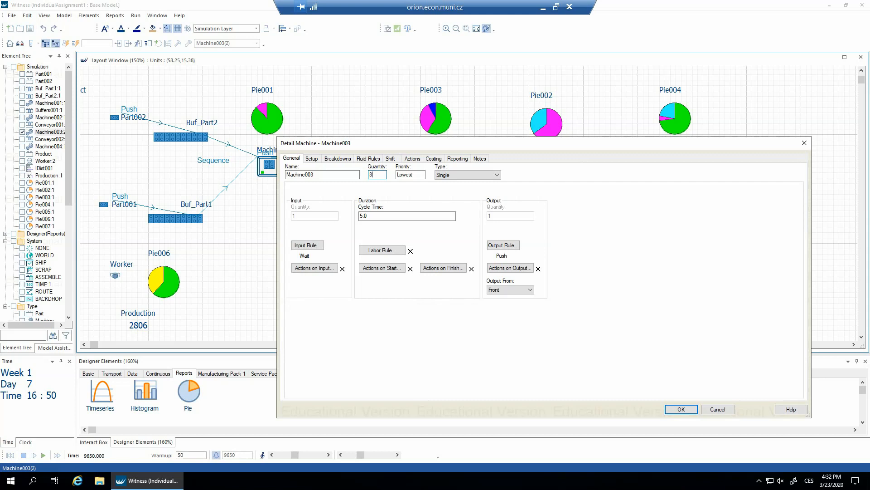
{"action": "left_click", "coordinate": [674, 409]}
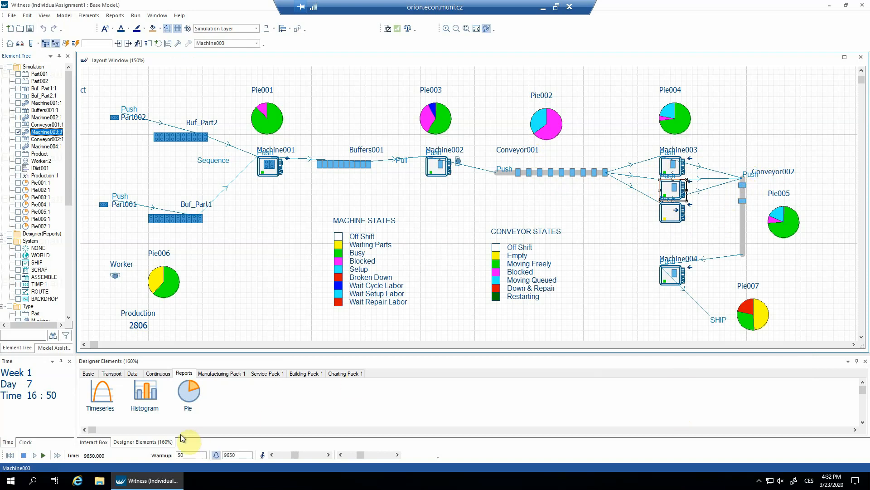
{"action": "left_click", "coordinate": [9, 456]}
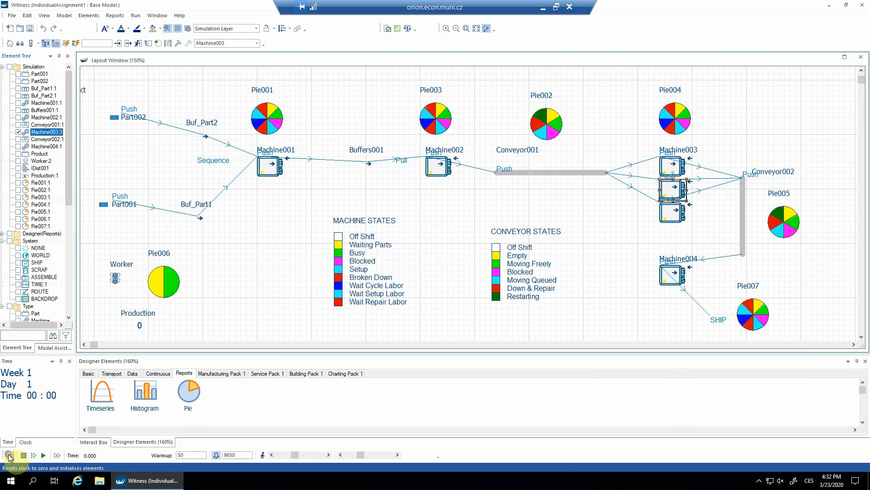
{"action": "left_click", "coordinate": [56, 455]}
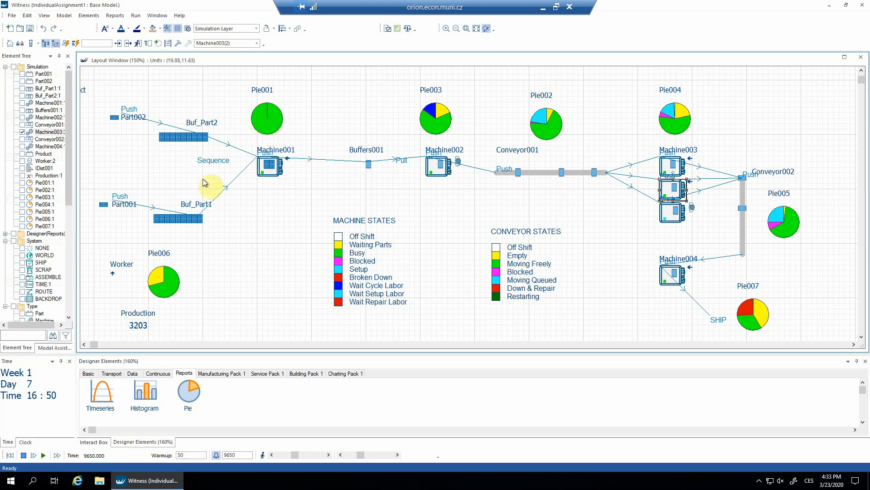
- Examine the statistics report for all machines, comparing their busy, idle and blocked percentages, then close it
{"action": "scroll", "coordinate": [68, 213], "scroll_direction": "down", "scroll_amount": 4}
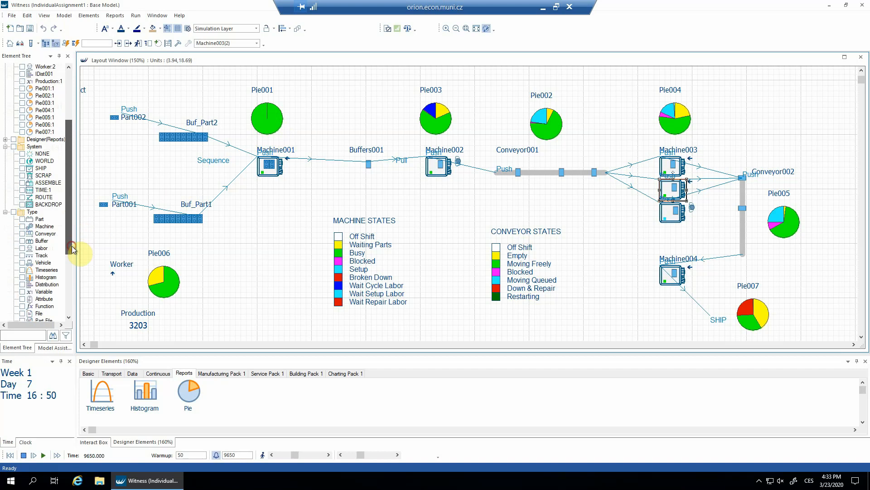
{"action": "left_click", "coordinate": [39, 227]}
{"action": "right_click", "coordinate": [40, 226]}
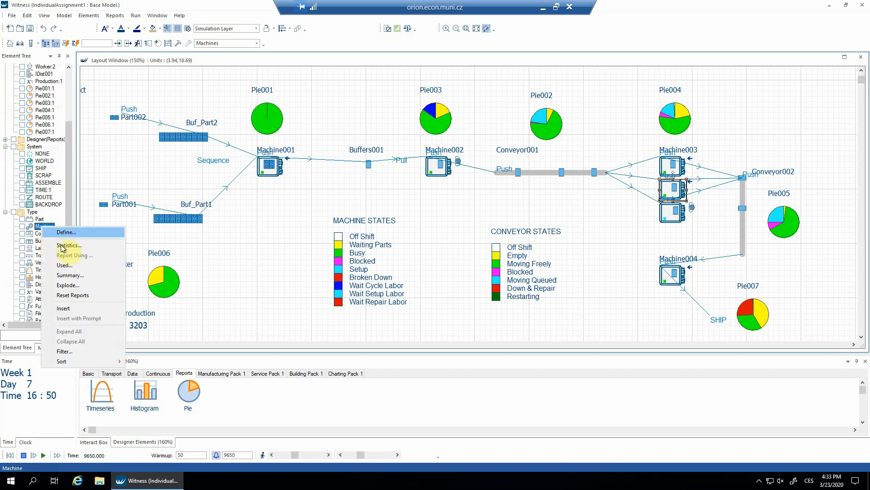
{"action": "left_click", "coordinate": [115, 247]}
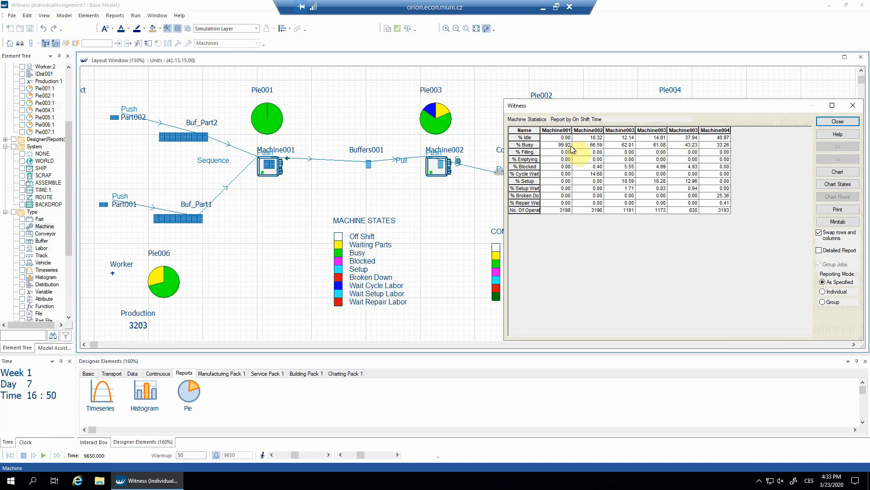
{"action": "left_click", "coordinate": [837, 121]}
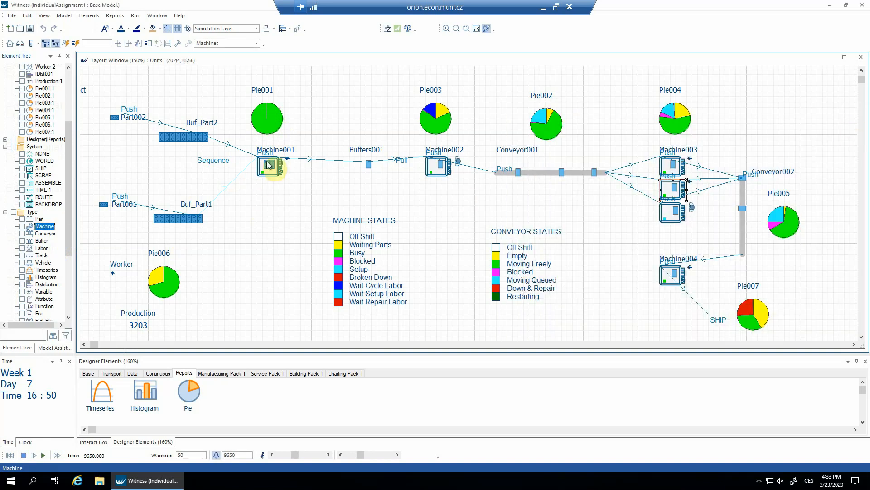
- Reset the model to time zero, set the Machine001 quantity to 2 and batch-run it to time 9650
{"action": "left_click", "coordinate": [12, 454]}
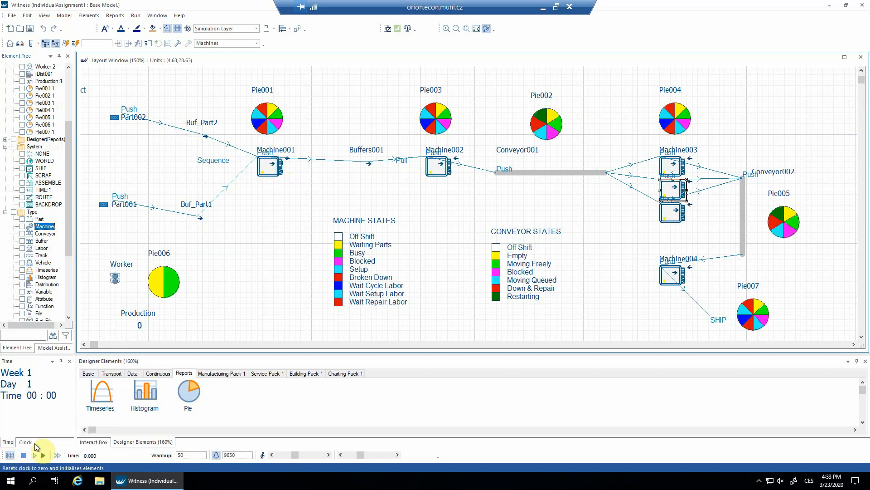
{"action": "left_click", "coordinate": [267, 171]}
{"action": "double_click", "coordinate": [267, 171]}
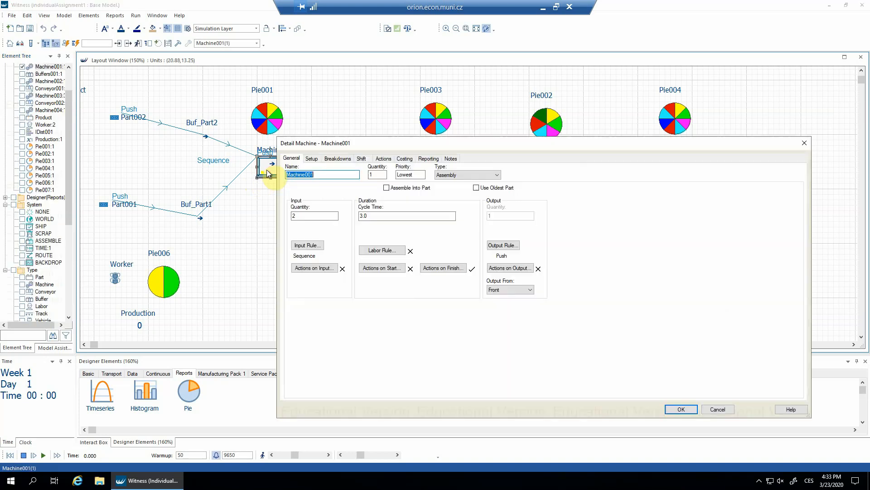
{"action": "left_click", "coordinate": [373, 175]}
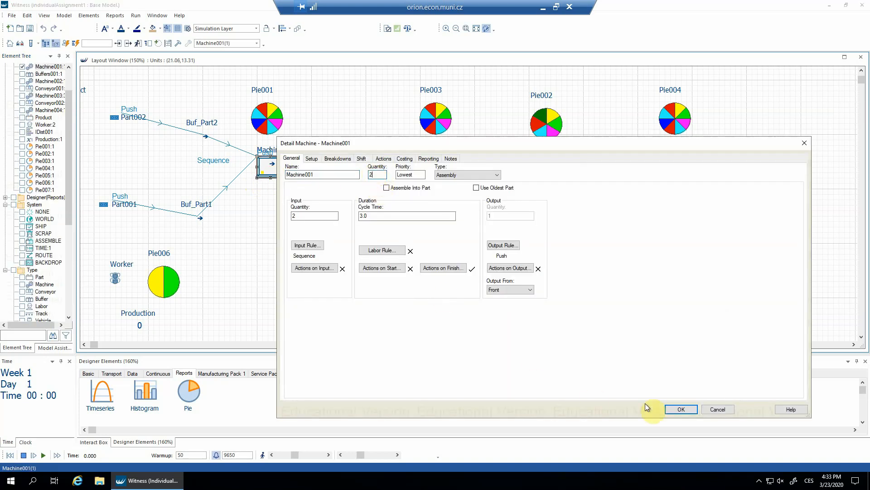
{"action": "left_click", "coordinate": [681, 408]}
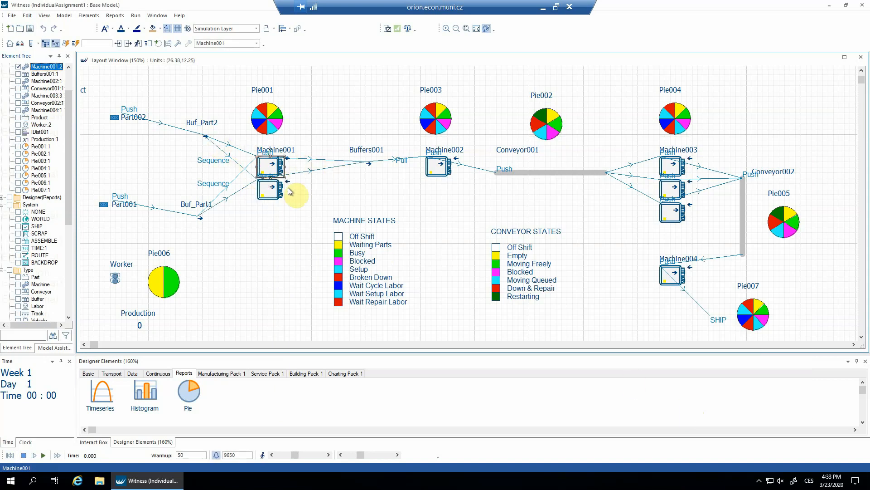
{"action": "left_click", "coordinate": [57, 456]}
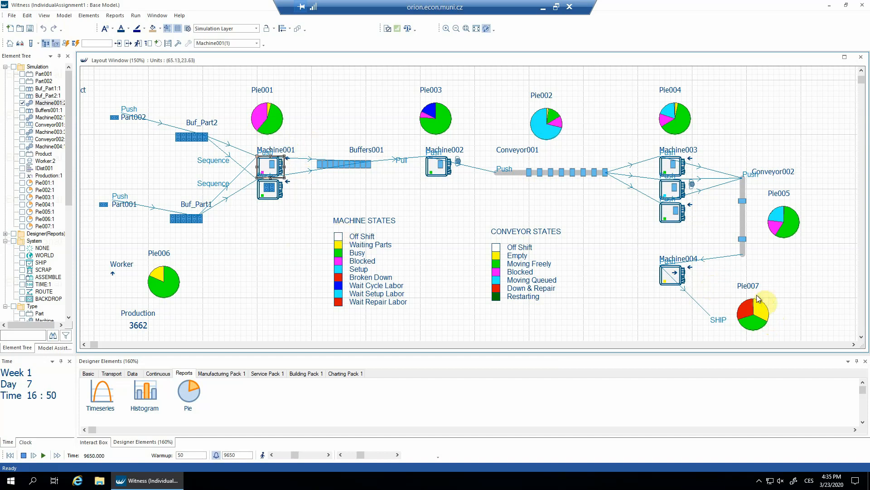
- Move the Pie007 chart together with its label slightly to the right, away from the space below Conveyor002
{"action": "left_click_drag", "start_coordinate": [736, 274], "coordinate": [776, 339]}
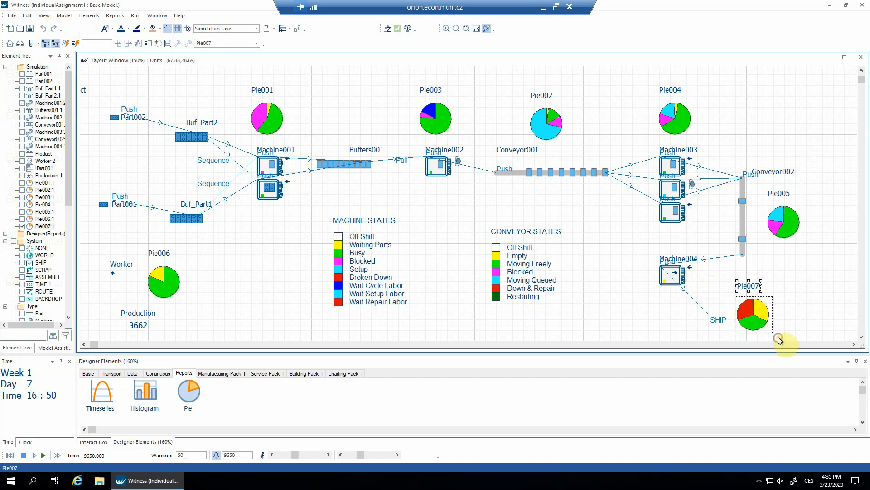
{"action": "left_click_drag", "start_coordinate": [755, 291], "coordinate": [780, 296]}
{"action": "left_click", "coordinate": [244, 301]}
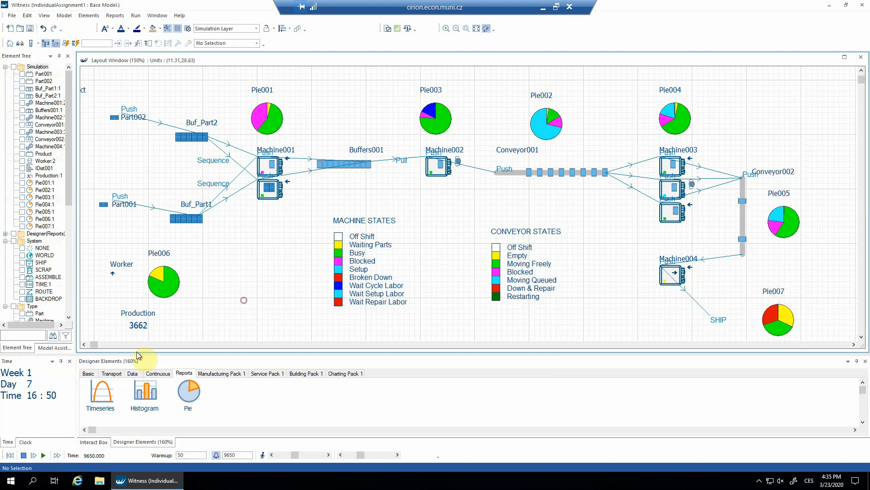
- Add a new Buffers element to the layout just below the lower end of Conveyor002, beside Pie007
{"action": "left_click", "coordinate": [88, 374]}
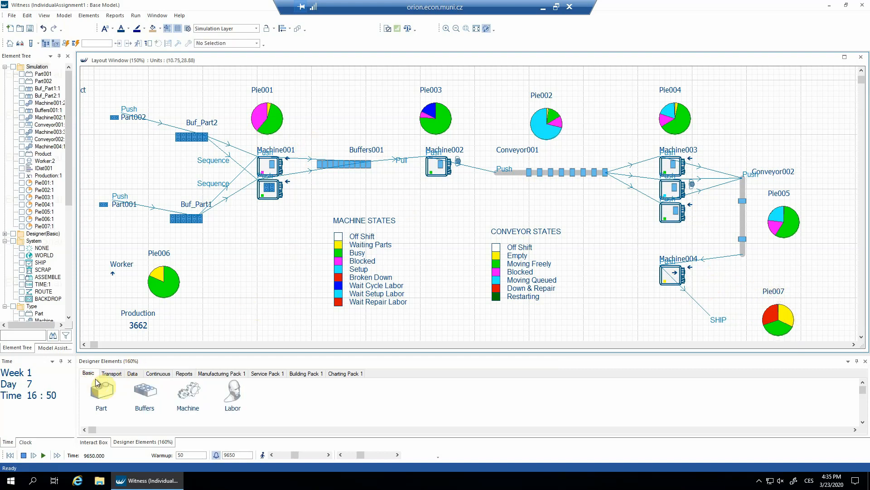
{"action": "left_click", "coordinate": [144, 394]}
{"action": "left_click_drag", "start_coordinate": [144, 394], "coordinate": [729, 281]}
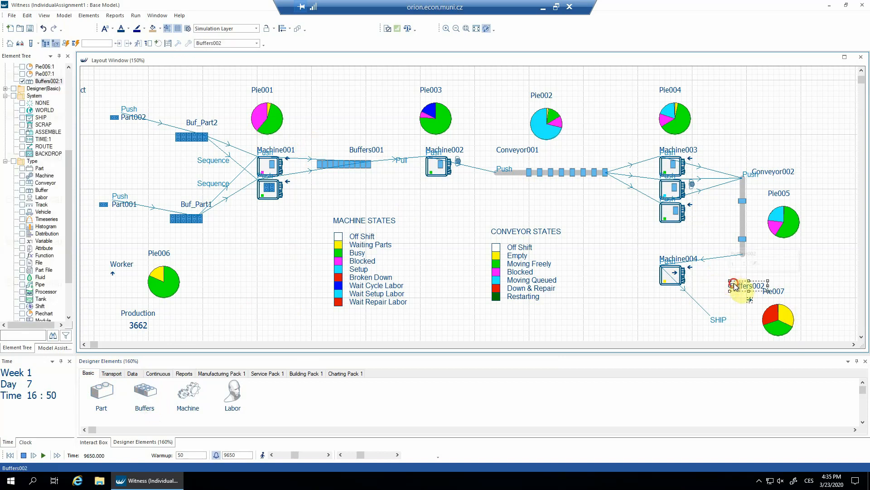
- Change the Conveyor002 output rule to PUSH to Buffers002 instead of Machine004
{"action": "left_click", "coordinate": [743, 247]}
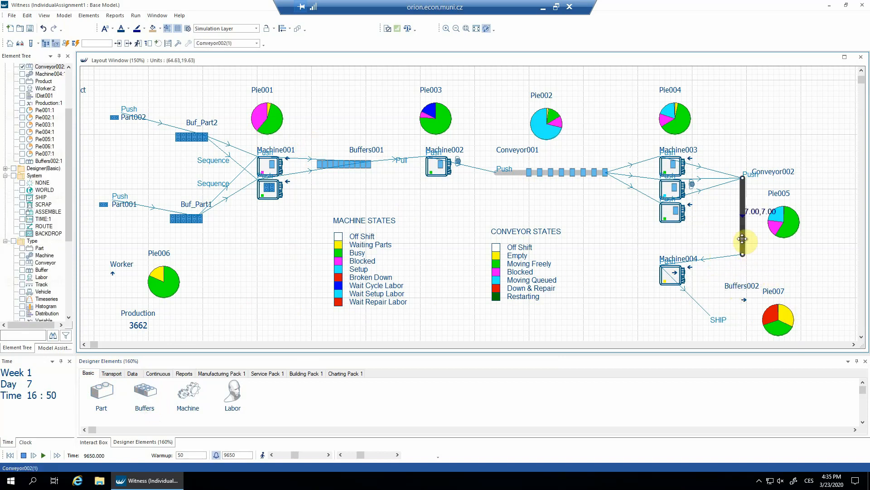
{"action": "double_click", "coordinate": [742, 239]}
{"action": "left_click", "coordinate": [443, 155]}
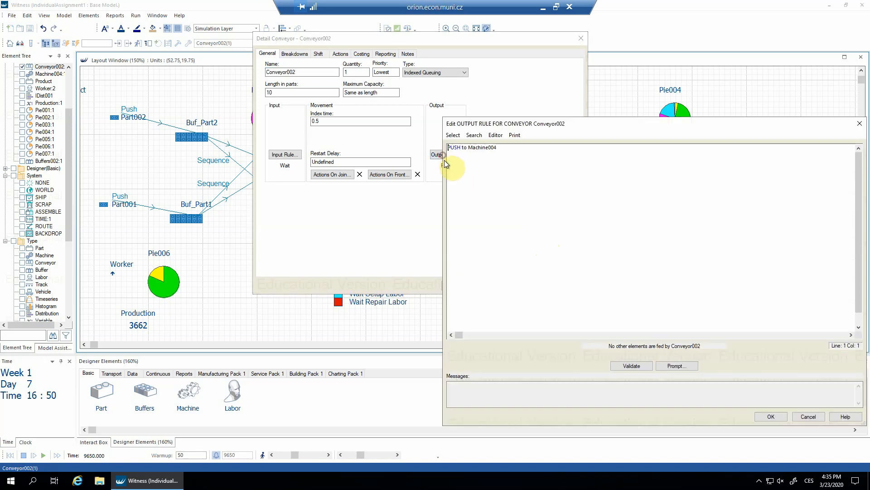
{"action": "left_click_drag", "start_coordinate": [468, 146], "coordinate": [528, 148]}
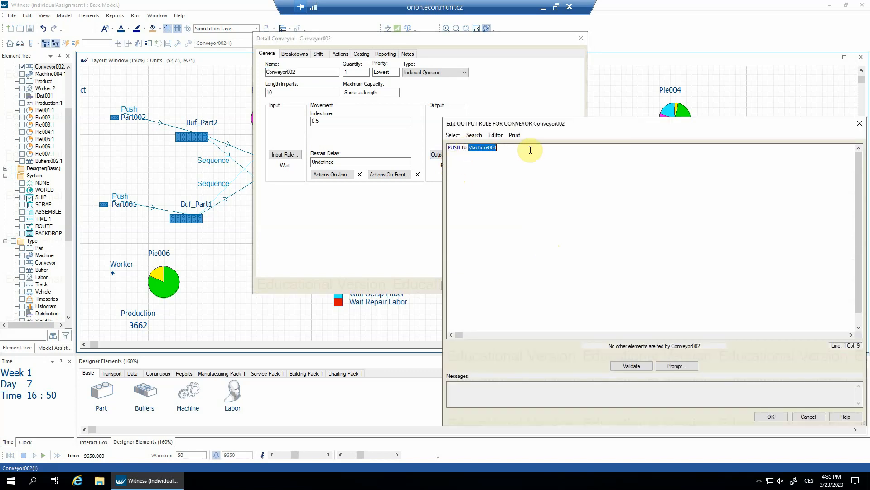
{"action": "key", "text": "Delete"}
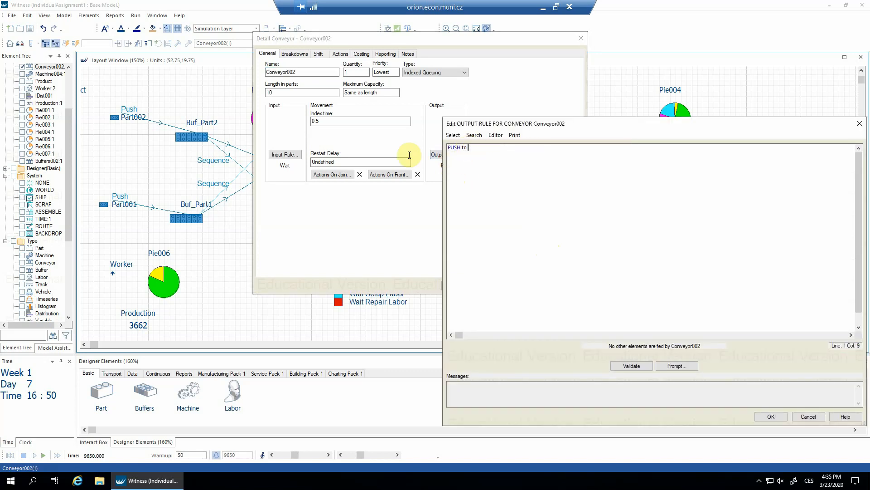
{"action": "left_click", "coordinate": [69, 128]}
{"action": "scroll", "coordinate": [69, 128], "scroll_direction": "up", "scroll_amount": 1}
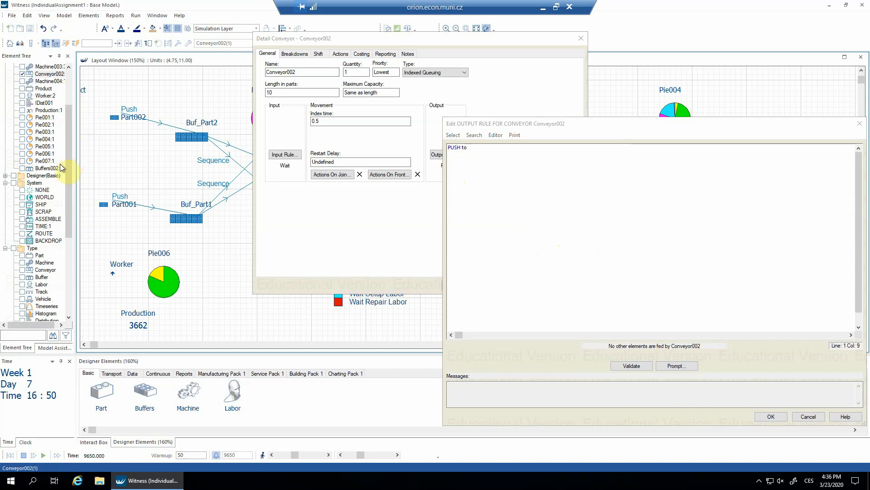
{"action": "left_click_drag", "start_coordinate": [56, 168], "coordinate": [470, 185]}
{"action": "scroll", "coordinate": [541, 219], "scroll_direction": "up", "scroll_amount": 3, "text": "ctrl"}
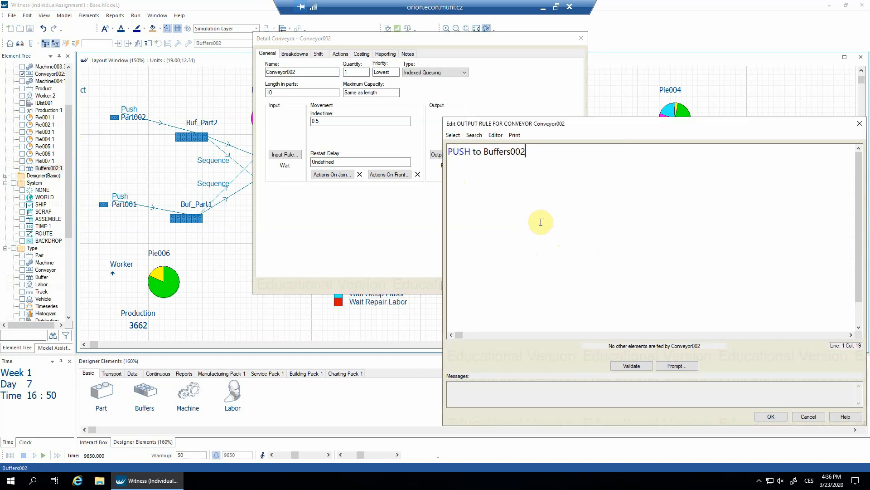
{"action": "left_click", "coordinate": [771, 416]}
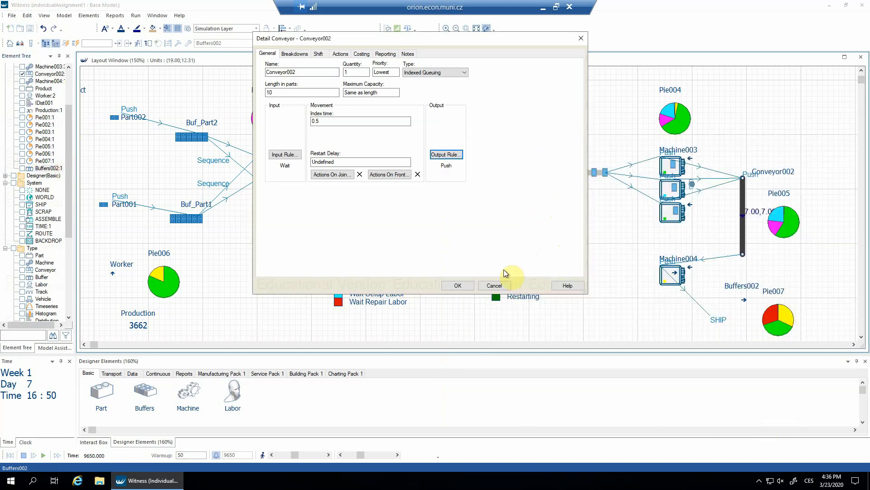
{"action": "left_click", "coordinate": [458, 282]}
- Replace the Wait input rule of Machine004 with one that pulls from Buffers002
{"action": "double_click", "coordinate": [673, 271]}
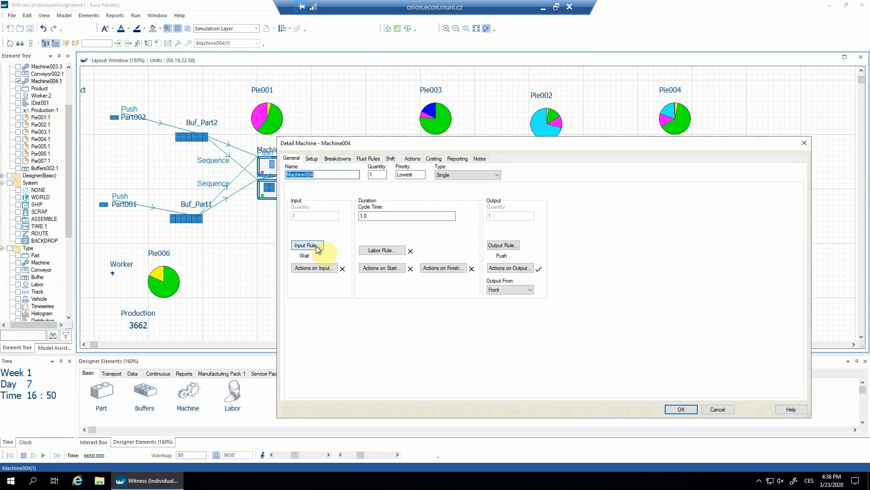
{"action": "left_click", "coordinate": [316, 246]}
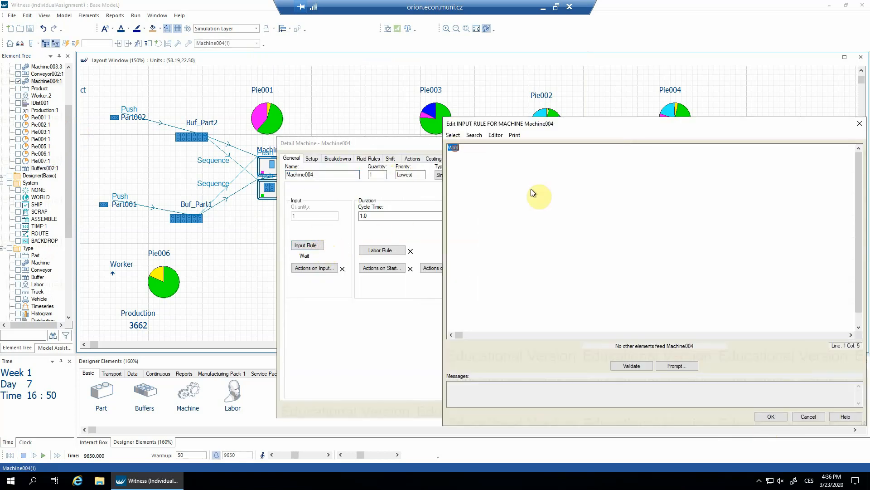
{"action": "scroll", "coordinate": [564, 245], "scroll_direction": "up", "scroll_amount": 5}
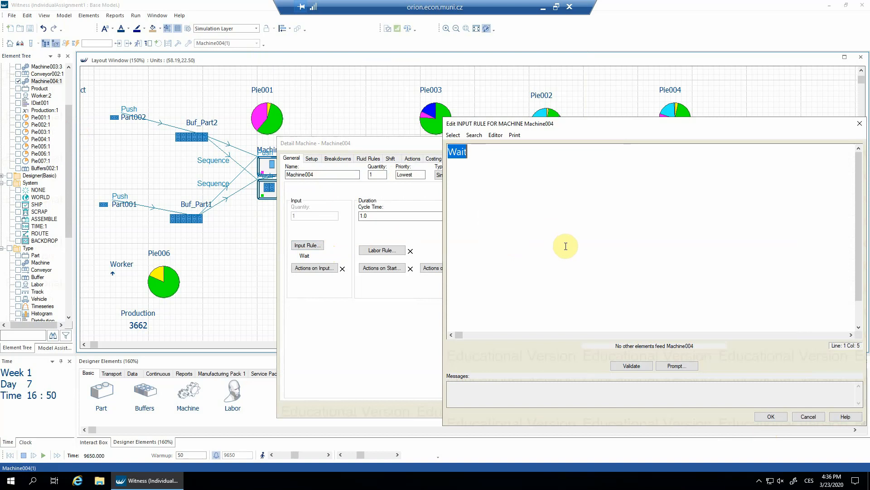
{"action": "type", "text": "pull"}
{"action": "double_click", "coordinate": [41, 168]}
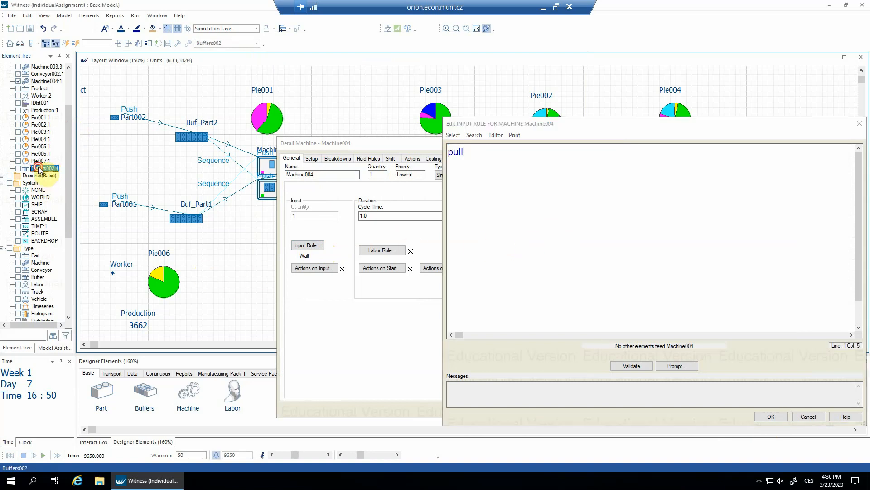
{"action": "left_click", "coordinate": [772, 416]}
{"action": "left_click", "coordinate": [683, 410]}
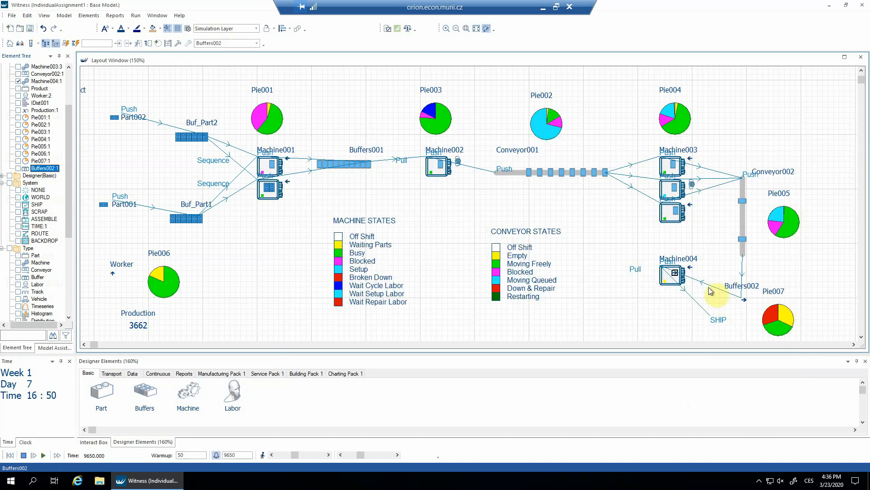
- Set the Buffers002 capacity to 100 and batch-run the model from time zero to 9650
{"action": "double_click", "coordinate": [744, 299]}
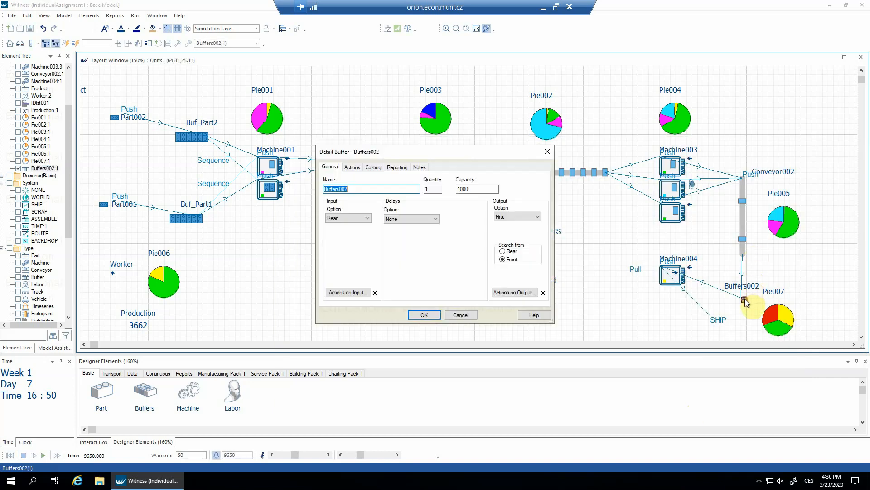
{"action": "left_click_drag", "start_coordinate": [466, 189], "coordinate": [482, 189]}
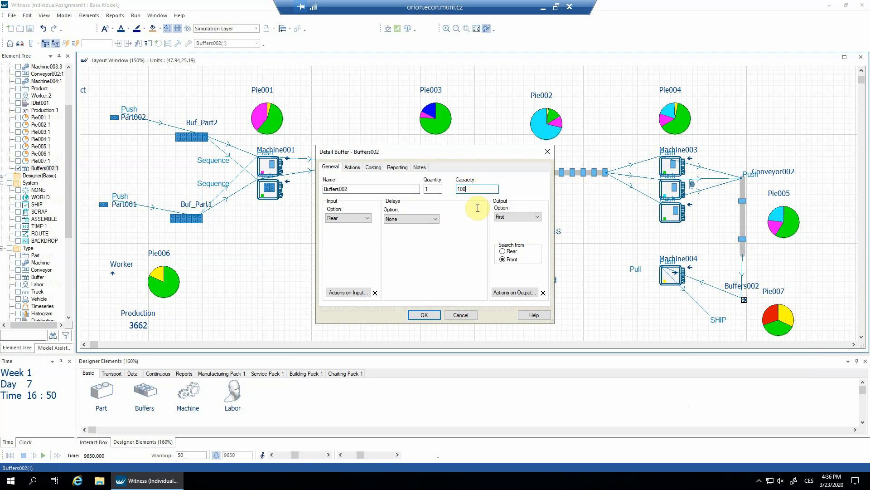
{"action": "left_click", "coordinate": [437, 314]}
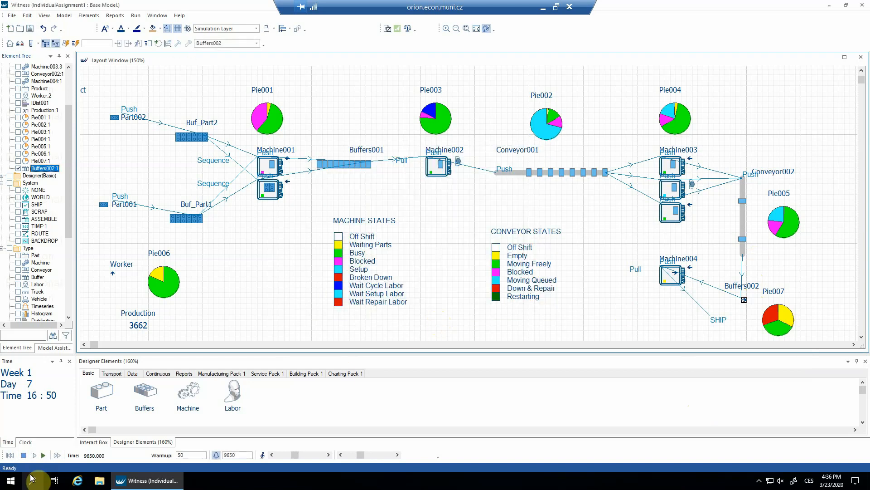
{"action": "left_click", "coordinate": [9, 455]}
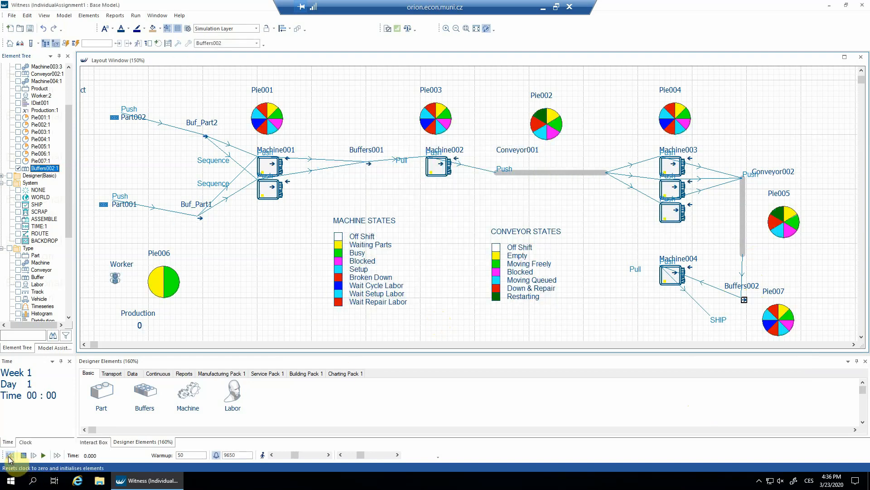
{"action": "left_click", "coordinate": [56, 455]}
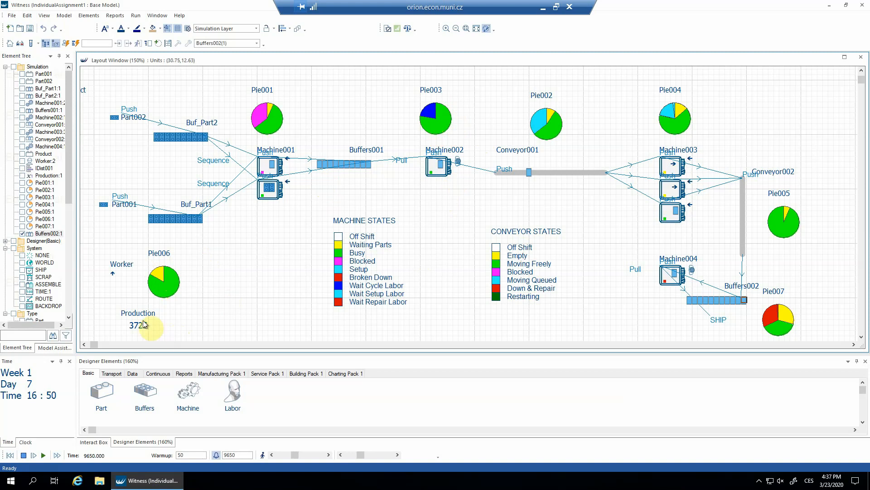
- Set the Worker quantity to 3 and batch-run the model from time zero to 9650
{"action": "double_click", "coordinate": [119, 266]}
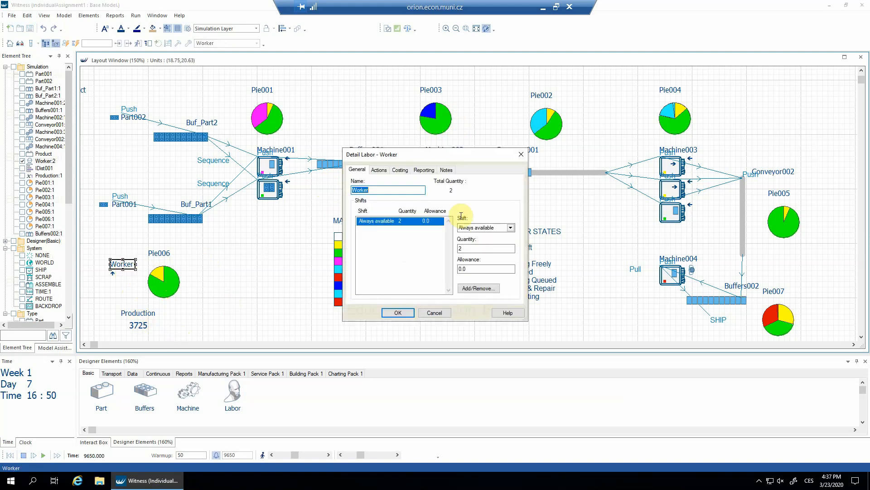
{"action": "double_click", "coordinate": [471, 248]}
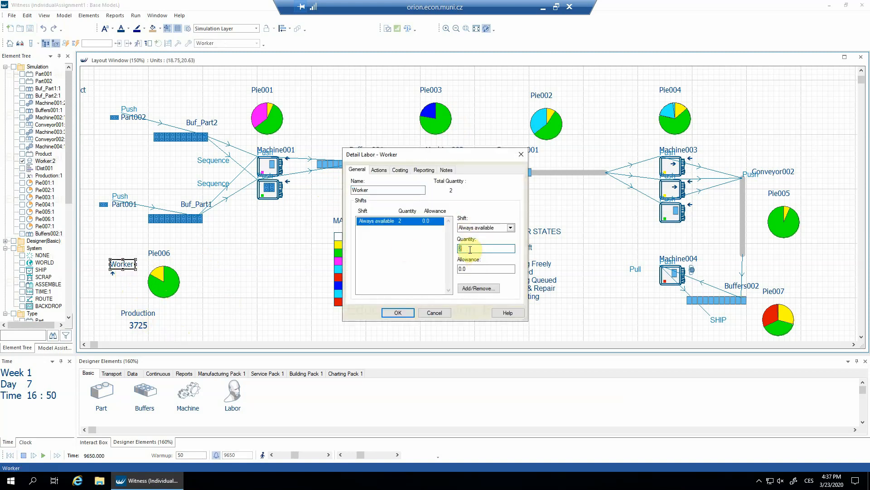
{"action": "type", "text": "3"}
{"action": "left_click", "coordinate": [408, 313]}
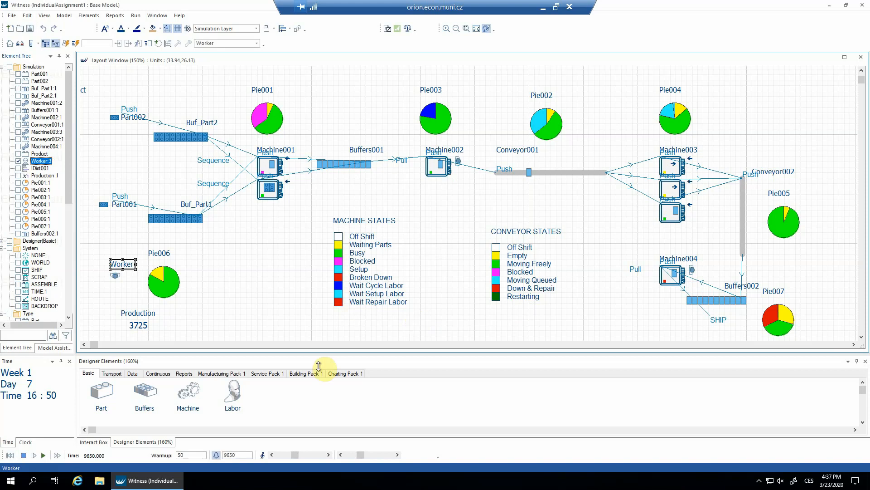
{"action": "left_click", "coordinate": [10, 455]}
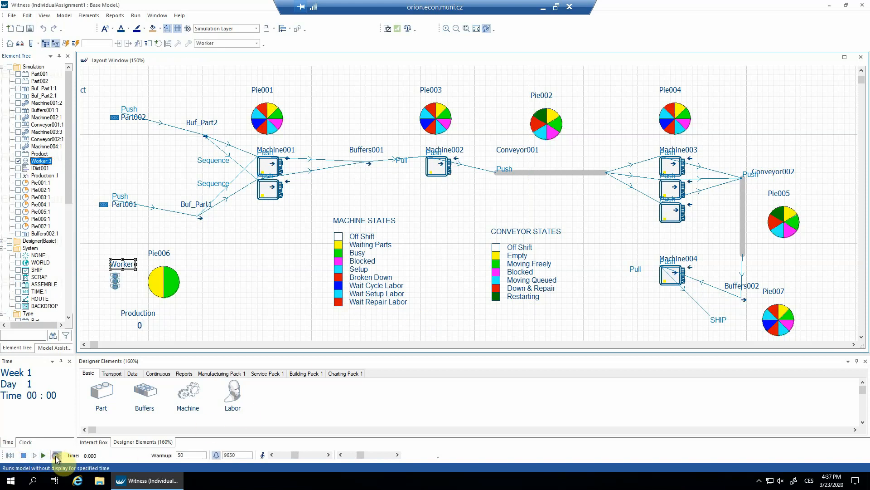
{"action": "left_click", "coordinate": [55, 456]}
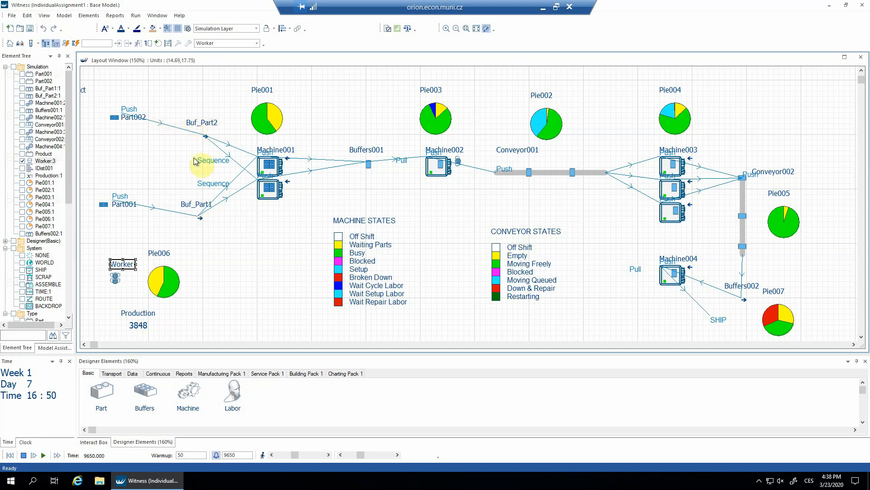
- Inspect the arrival settings of Part002 and Part001, especially the inter arrival time, and leave them without making changes
{"action": "left_click", "coordinate": [222, 244]}
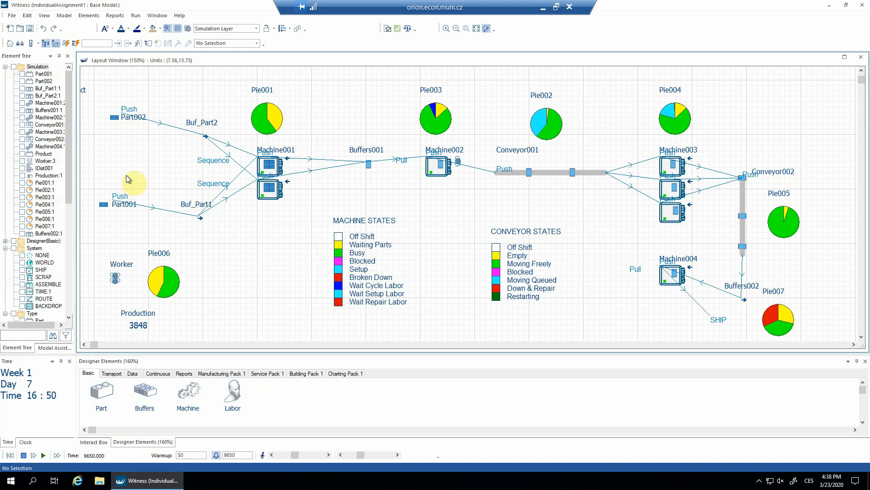
{"action": "left_click", "coordinate": [134, 117]}
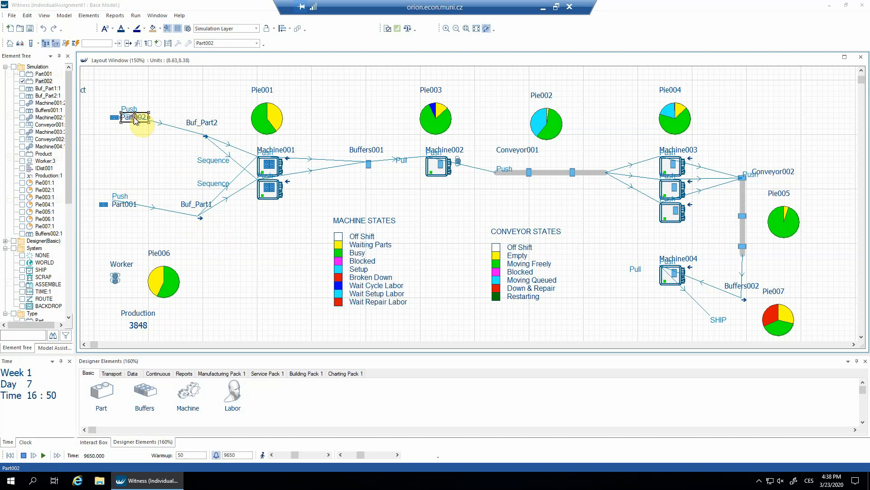
{"action": "double_click", "coordinate": [134, 117]}
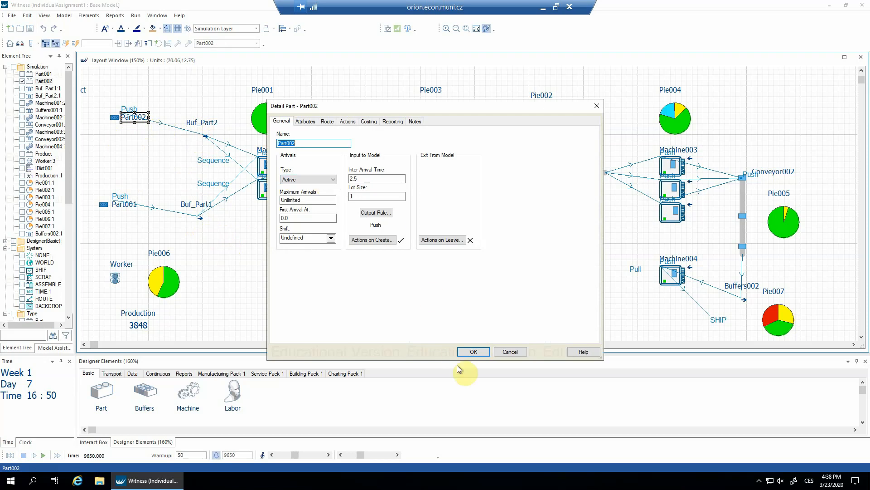
{"action": "left_click", "coordinate": [472, 352]}
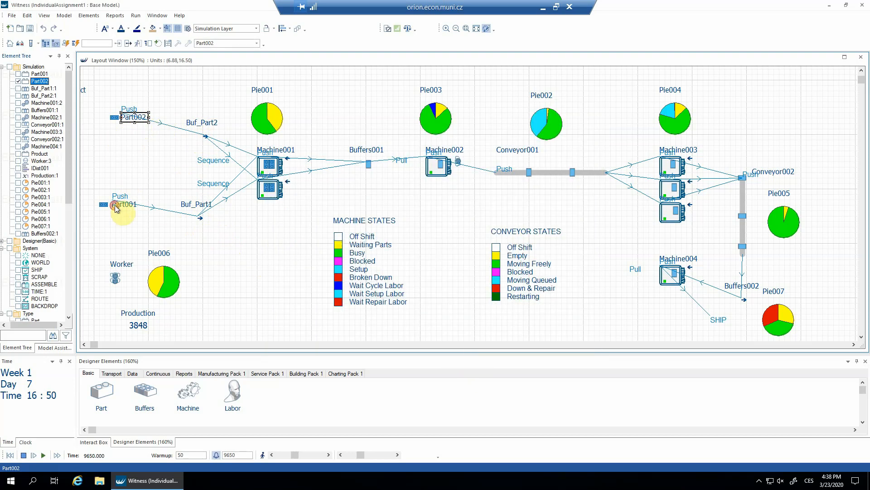
{"action": "double_click", "coordinate": [115, 205]}
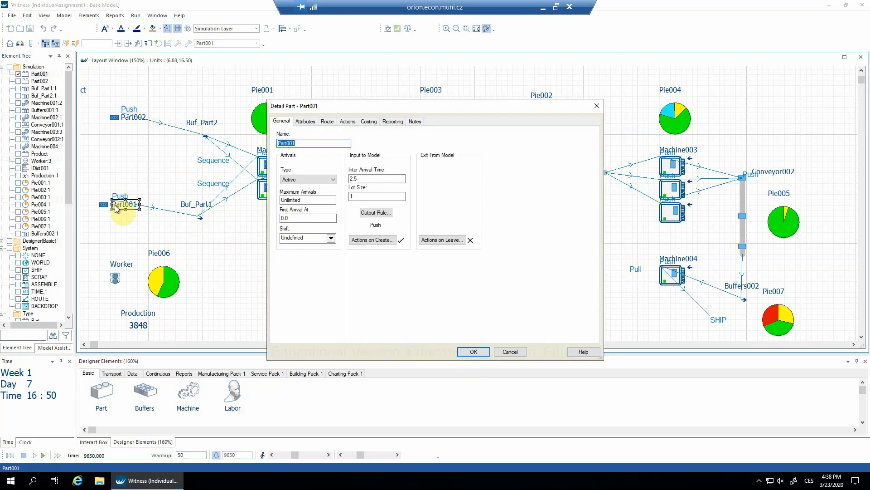
{"action": "left_click", "coordinate": [476, 351]}
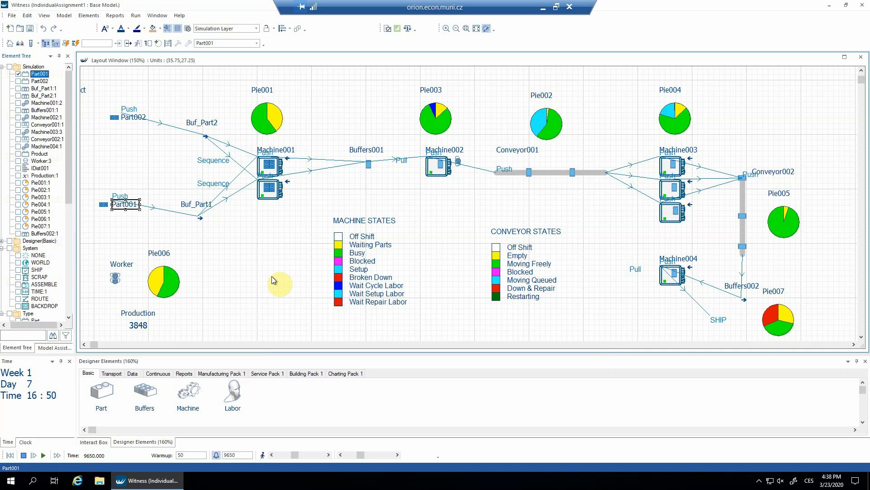
{"action": "left_click", "coordinate": [25, 456]}
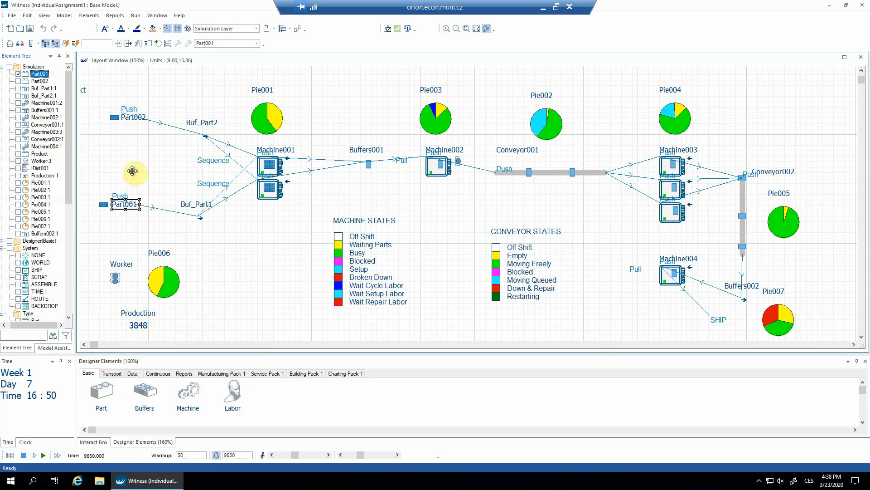
{"action": "double_click", "coordinate": [132, 113]}
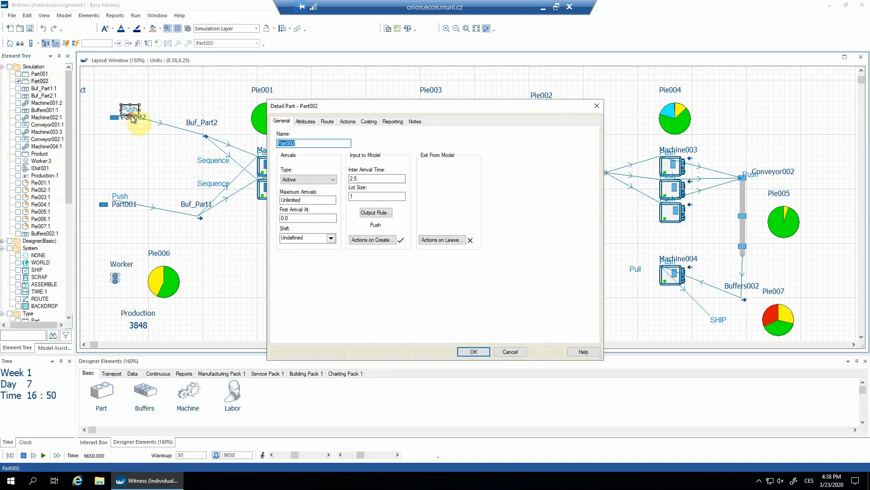
{"action": "left_click", "coordinate": [353, 178]}
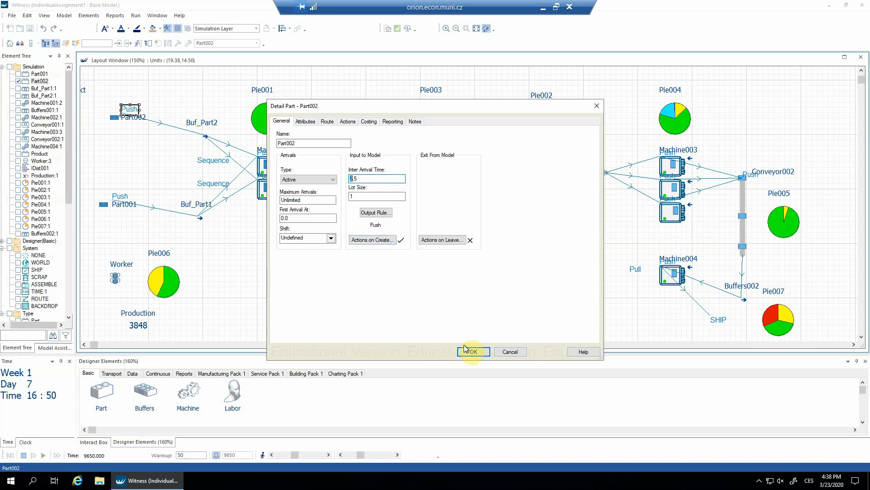
{"action": "left_click", "coordinate": [508, 352]}
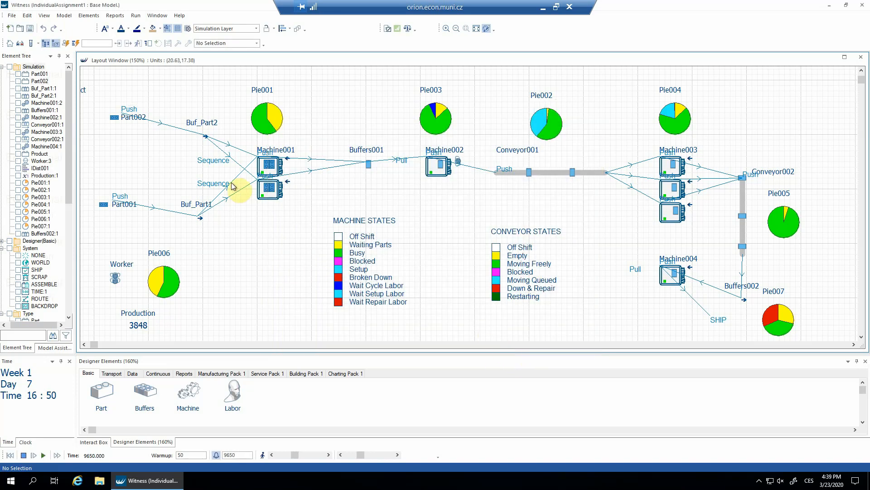